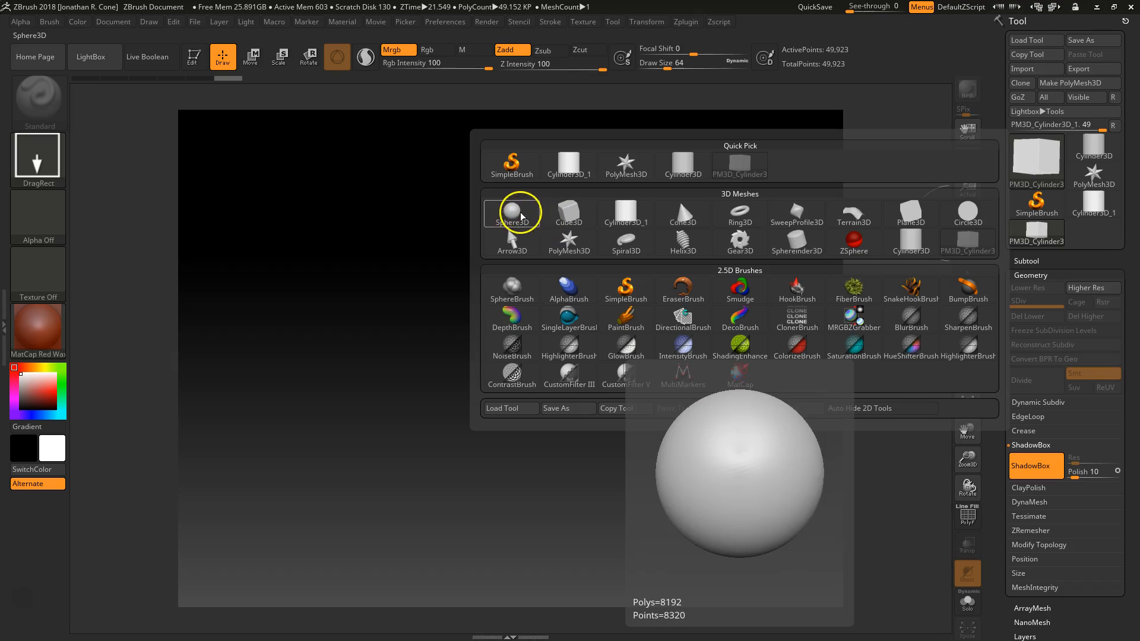
- Draw a Sphere3D on the canvas and make it an editable PolyMesh3D, clearing the leftover copy
mouse_move(487, 308)
left_mouse_down()
mouse_move(533, 471)
mouse_move(495, 444)
mouse_move(551, 478)
left_mouse_up()
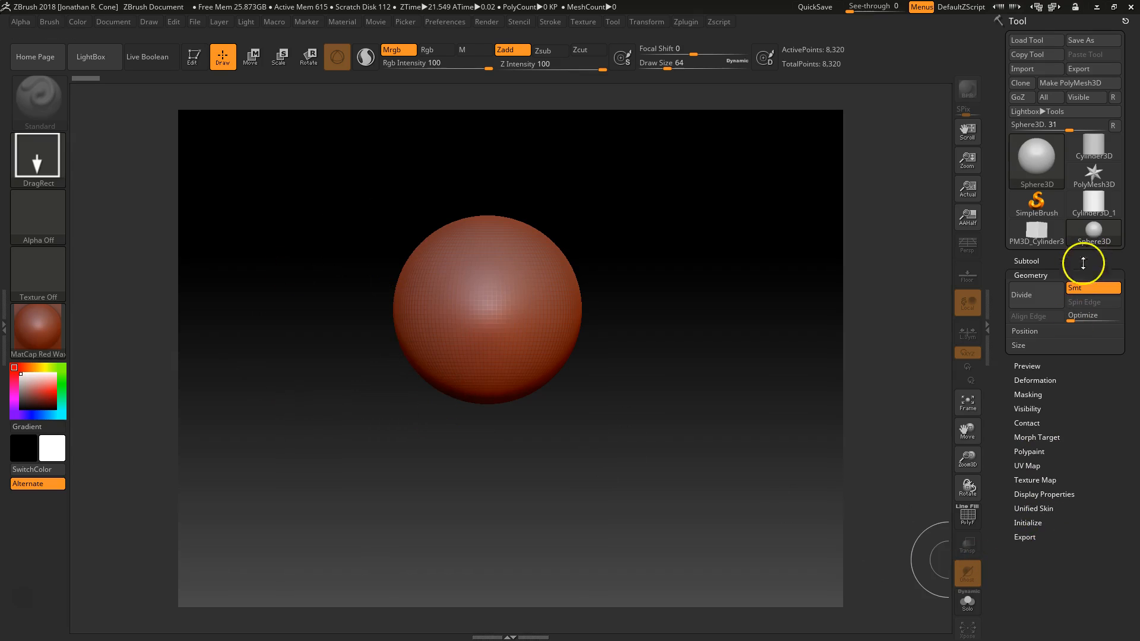
left_click(1084, 87)
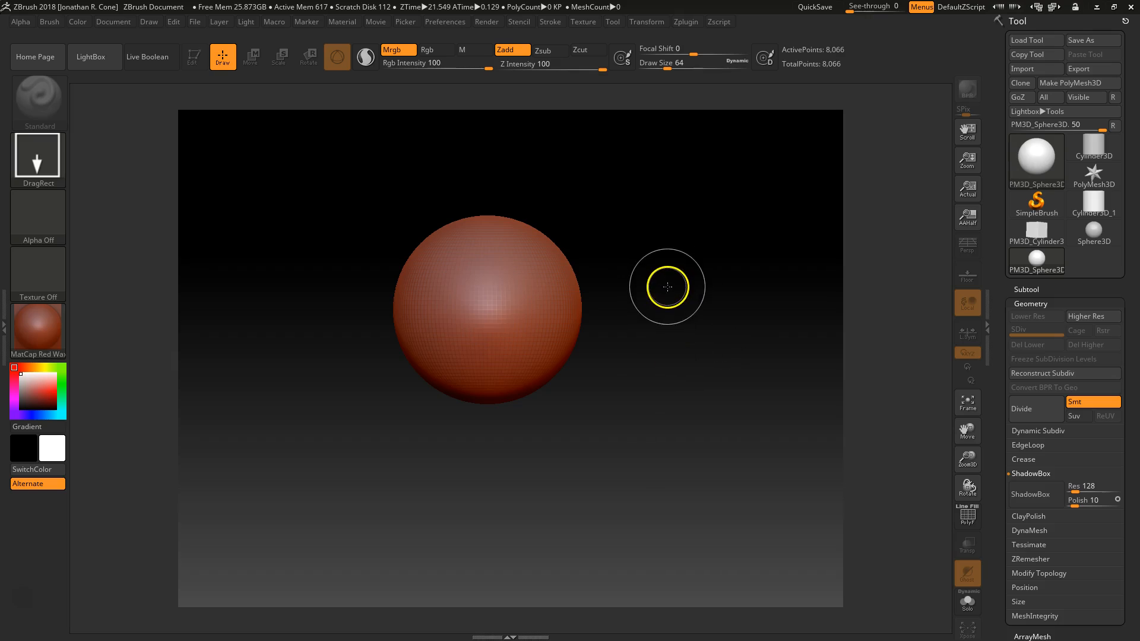
left_click_drag(462, 320, 476, 453)
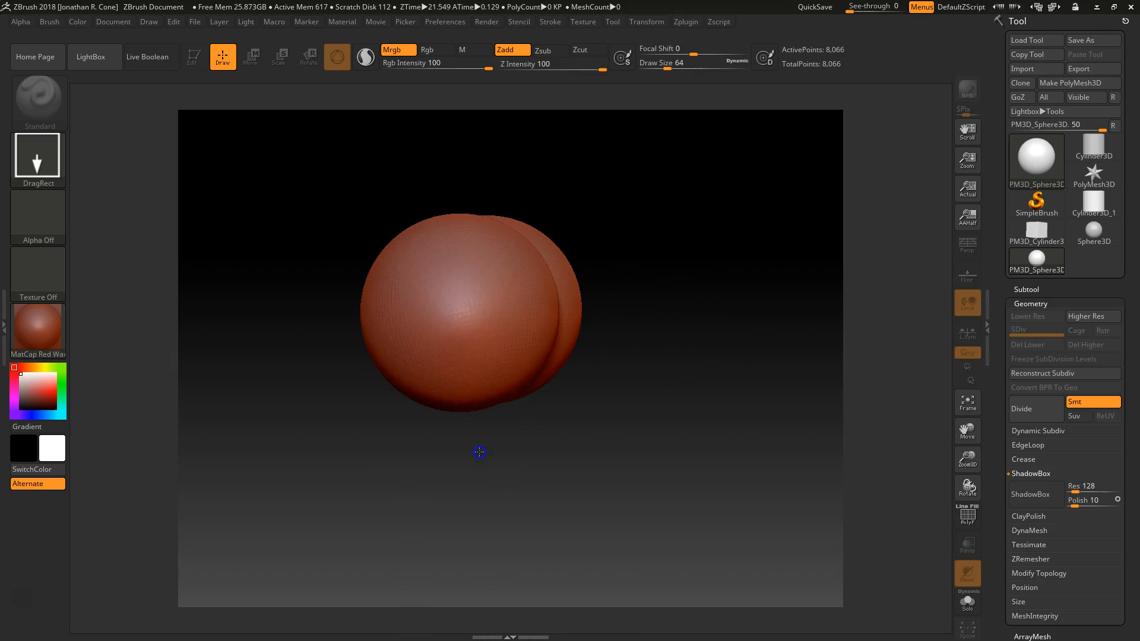
key("t")
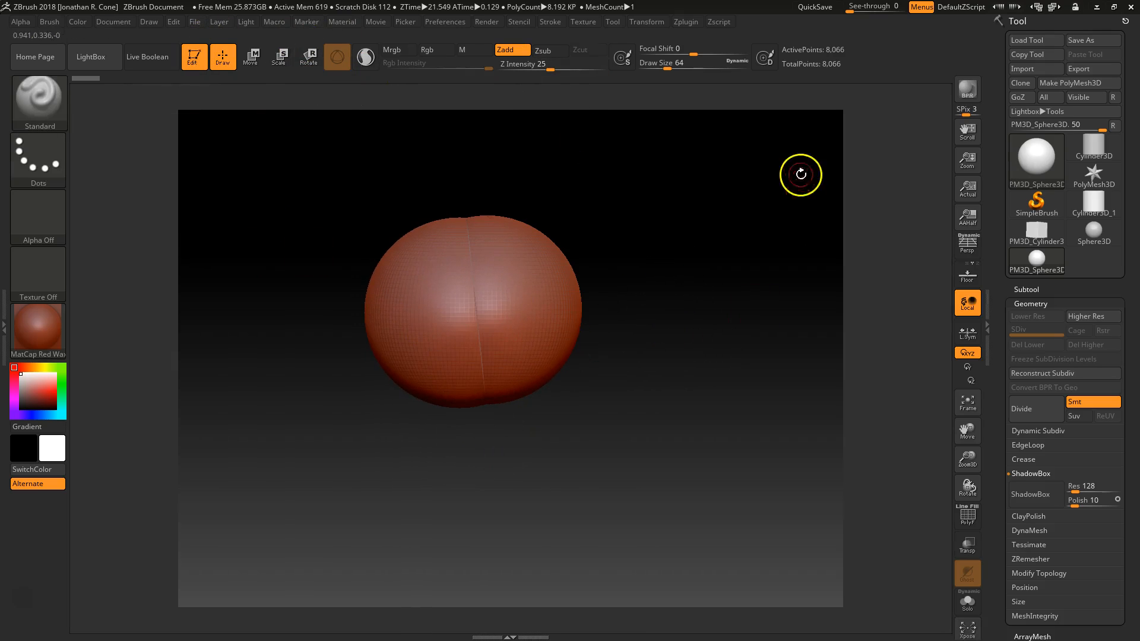
key("ctrl")
key("ctrl+z")
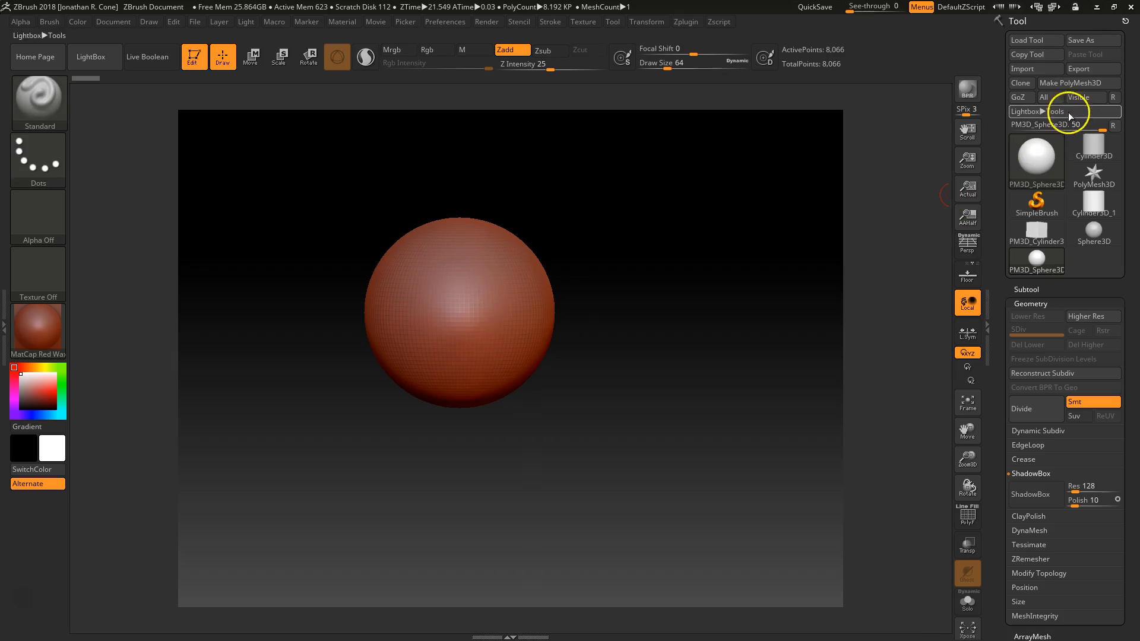
left_click(1080, 84)
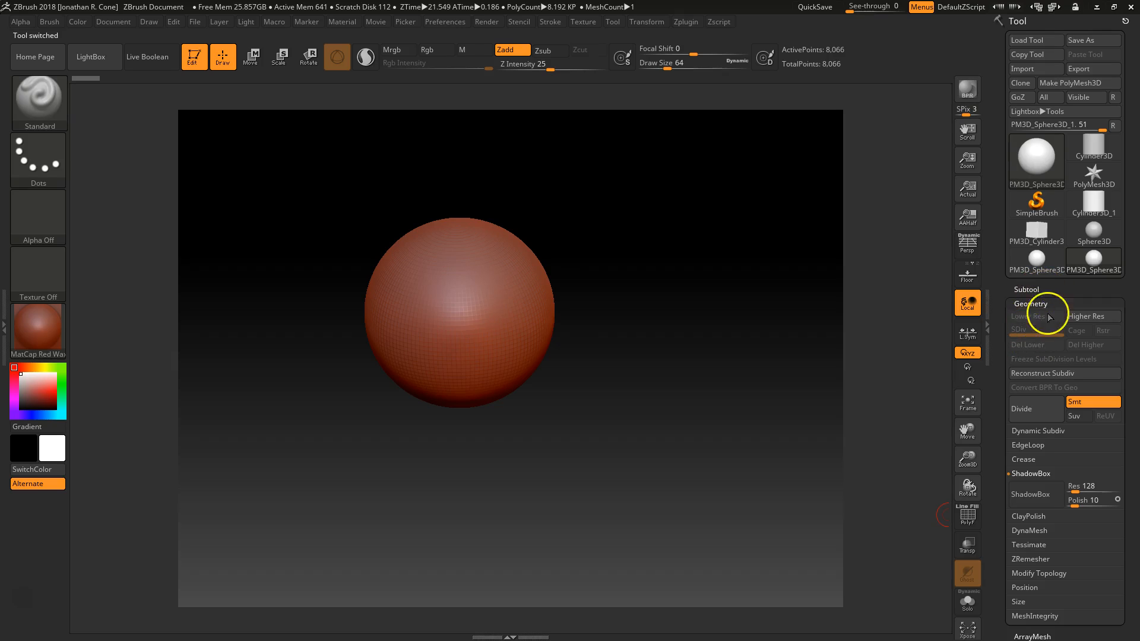
- Turn on ShadowBox for the sphere at a resolution of 128
scroll(1000, 369, "down", 5)
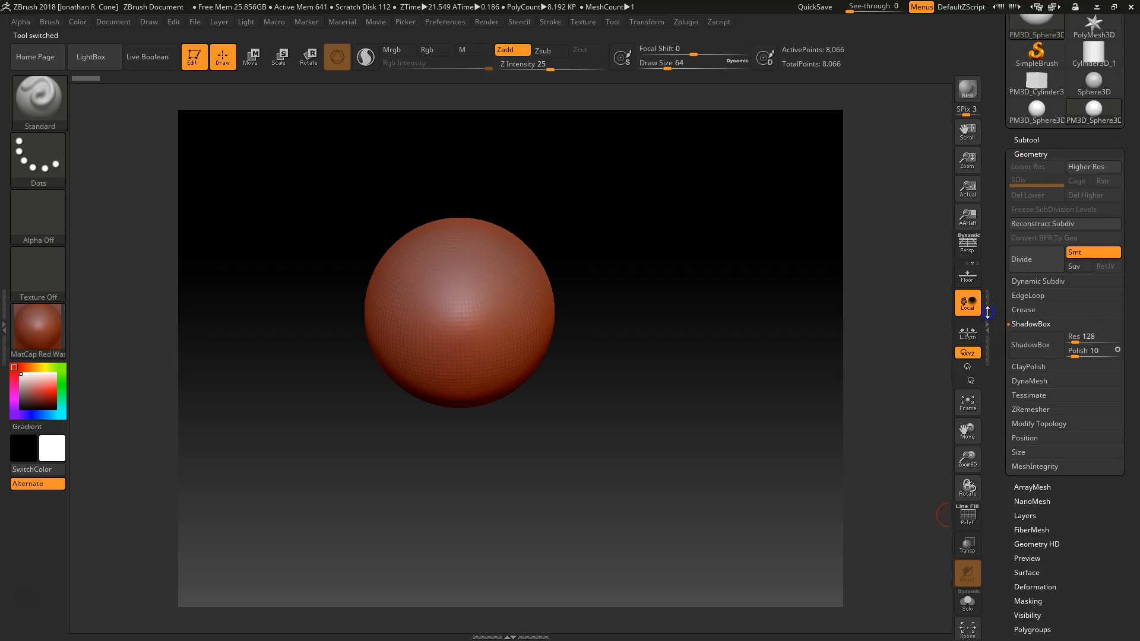
left_click(1038, 327)
left_click(1039, 327)
left_click(1088, 338)
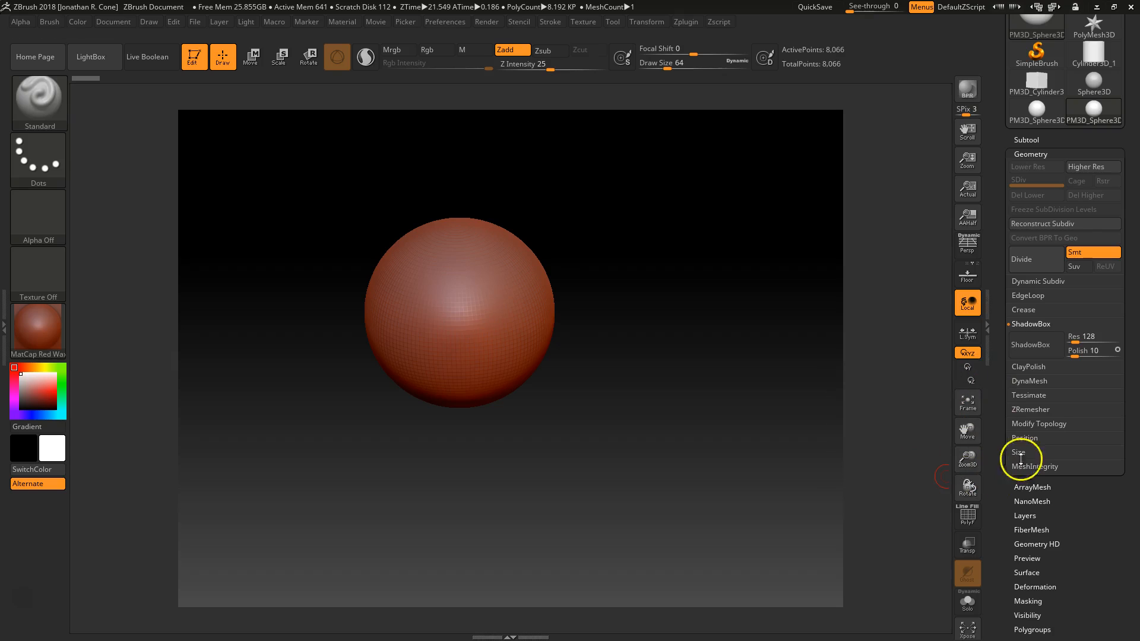
left_click(1035, 342)
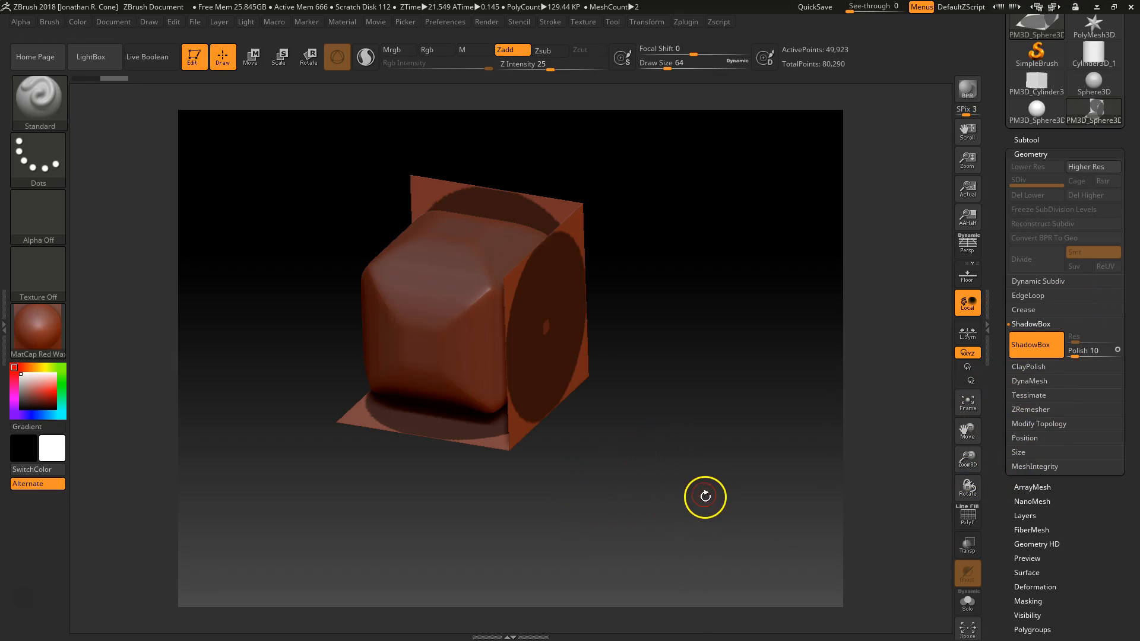
- Clear the sphere's shadow masks so that the ShadowBox planes are empty
mouse_move(696, 494)
left_mouse_down()
mouse_move(665, 487)
mouse_move(682, 473)
mouse_move(750, 470)
mouse_move(742, 520)
mouse_move(700, 458)
mouse_move(756, 479)
mouse_move(742, 501)
mouse_move(685, 479)
mouse_move(720, 469)
mouse_move(709, 478)
left_mouse_up()
left_click_drag(568, 496, 631, 394)
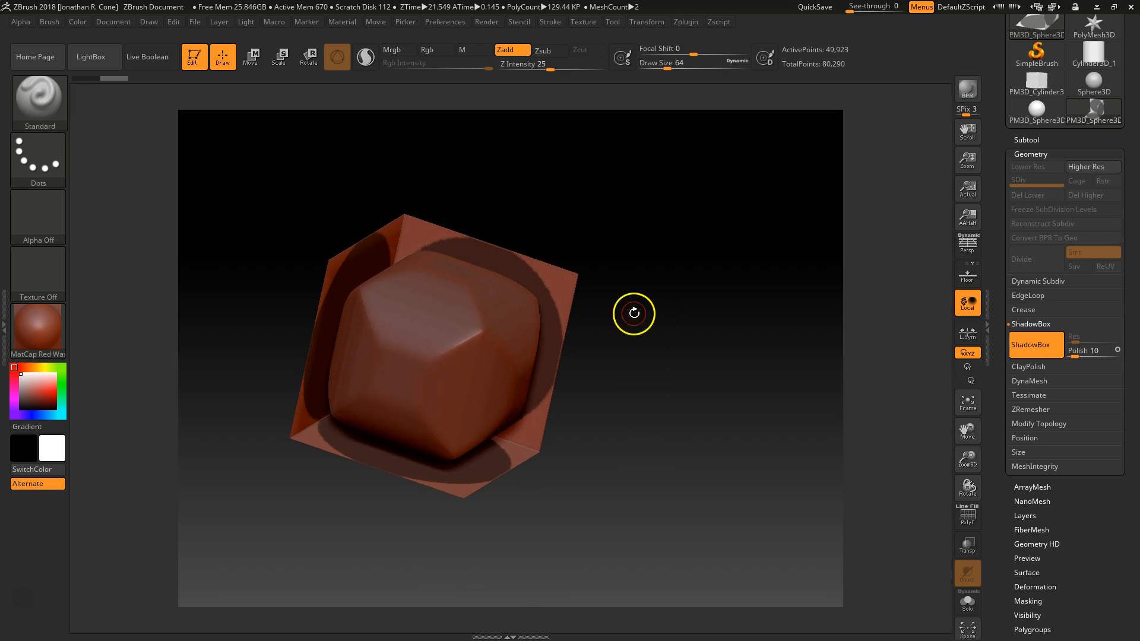
key("ctrl")
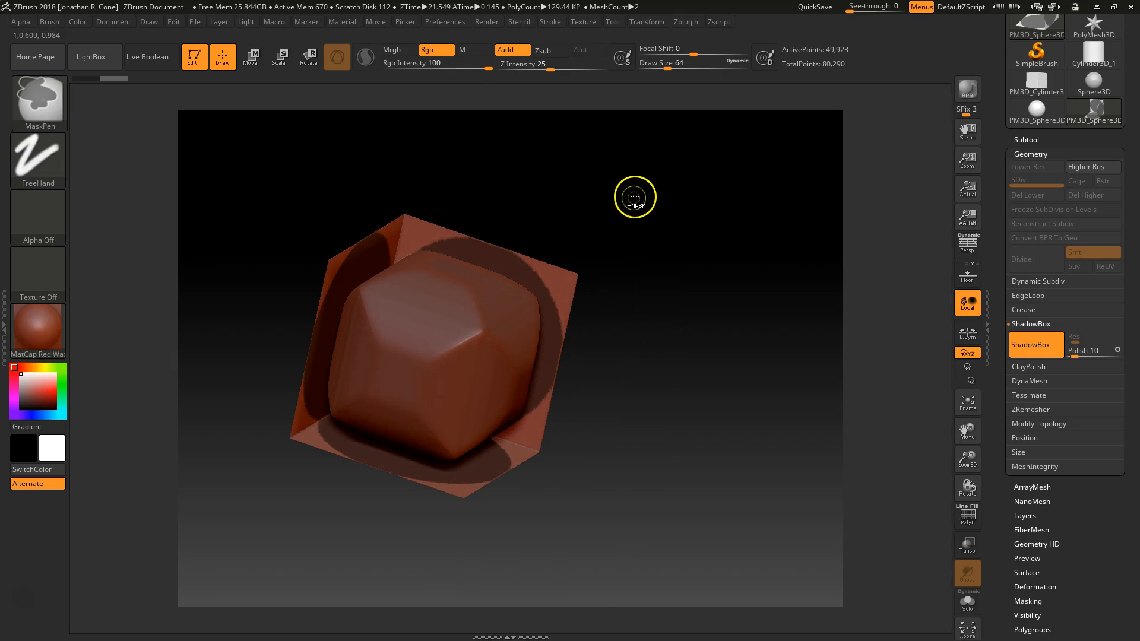
left_click_drag(698, 283, 712, 313, "ctrl")
left_click_drag(705, 355, 701, 333, "shift")
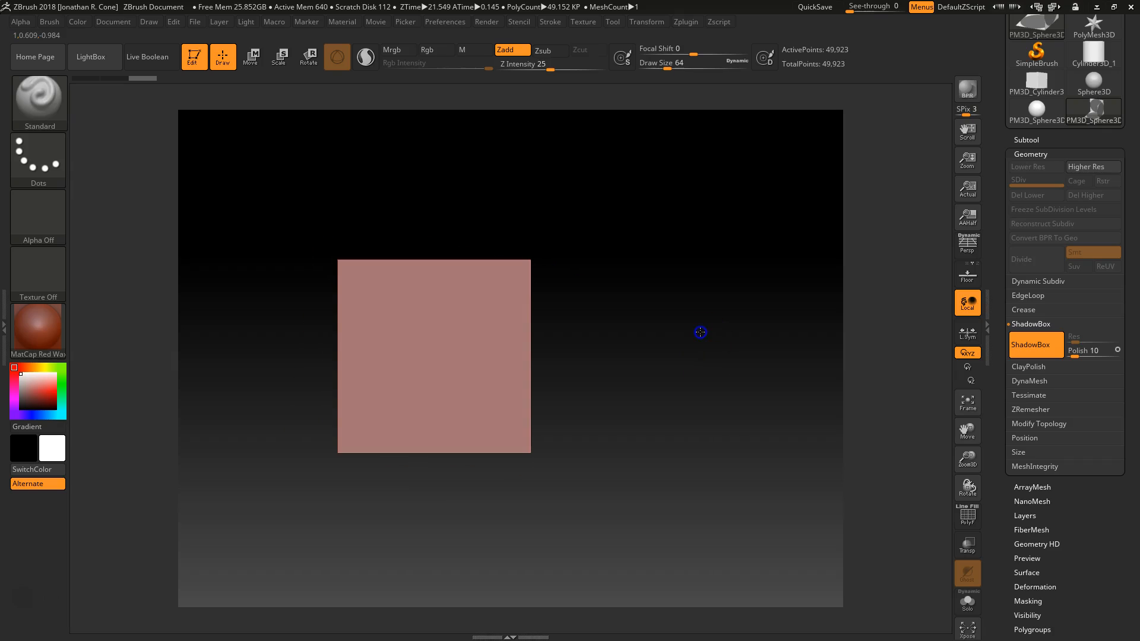
- Restrict view rotation to the Y axis and turn on perspective for the ShadowBox
left_click(967, 366)
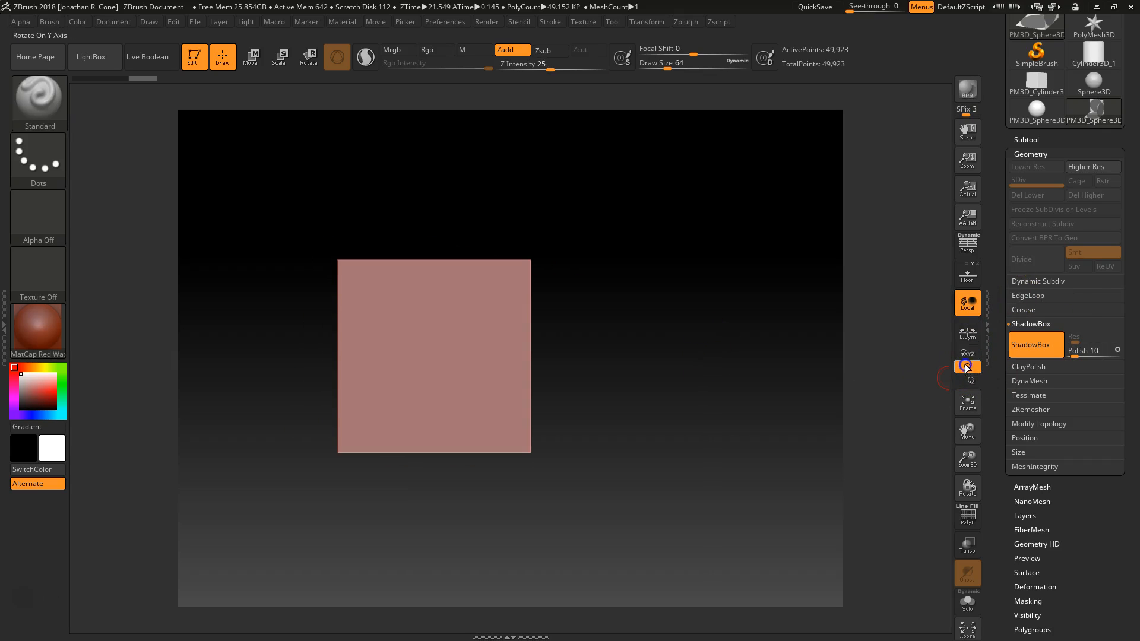
left_click(966, 250)
left_click_drag(646, 399, 732, 435)
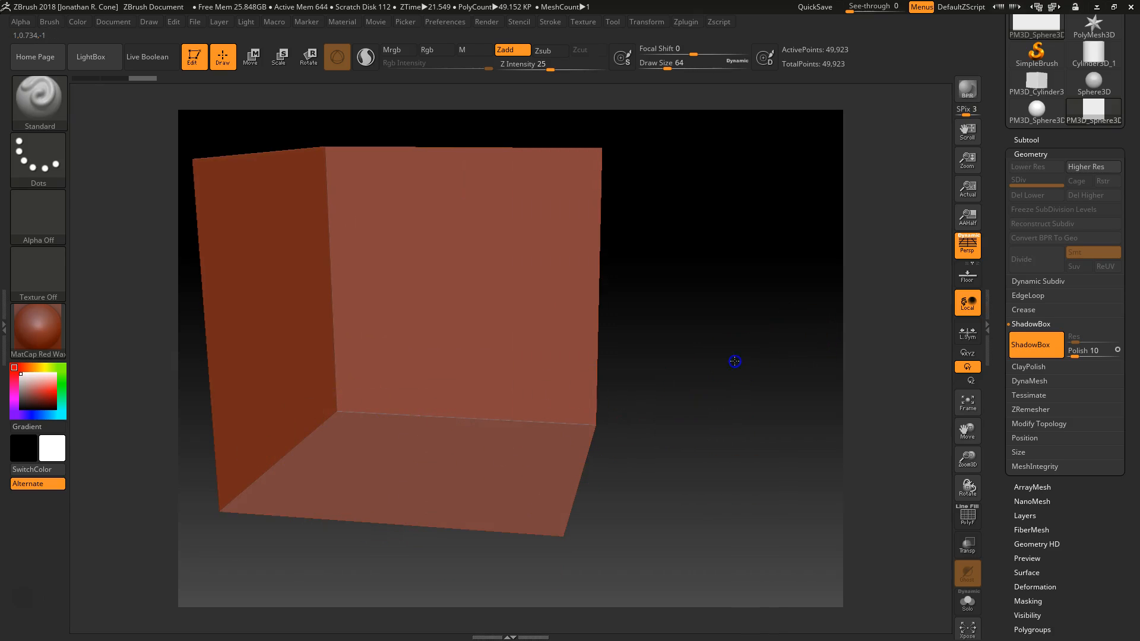
left_click_drag(735, 361, 738, 388)
- Paint a ring-shaped mask on the ShadowBox floor plane to generate a hollow tube
mouse_move(766, 489)
left_mouse_down()
mouse_move(455, 407)
mouse_move(428, 469)
mouse_move(527, 447)
mouse_move(511, 390)
mouse_move(495, 383)
left_mouse_up()
key("ctrl")
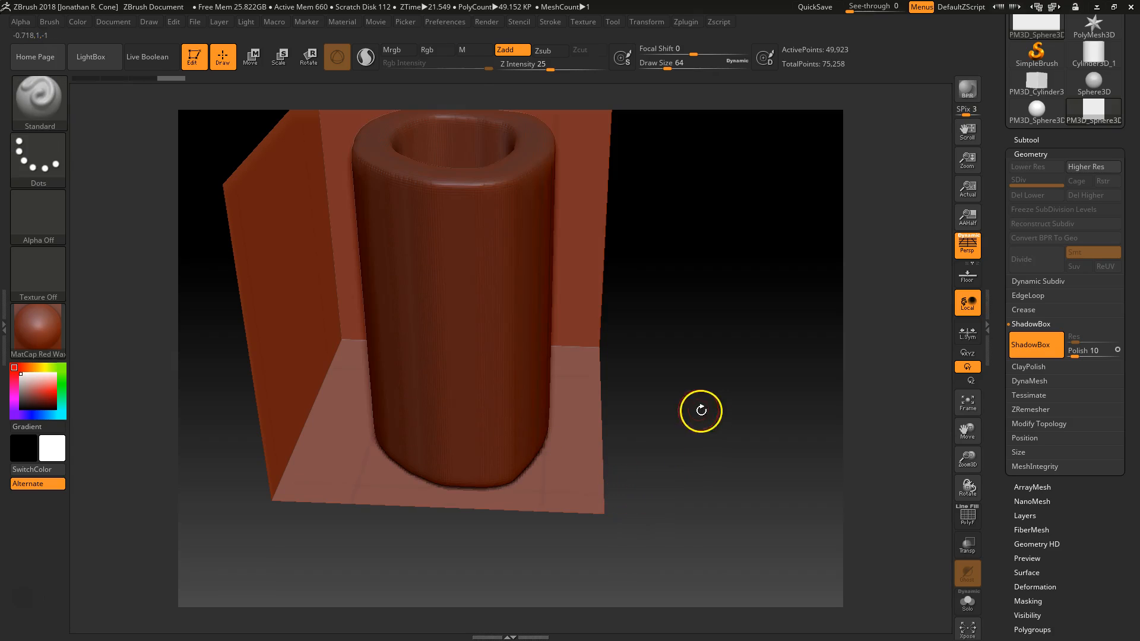
left_click_drag(708, 489, 492, 376, "shift")
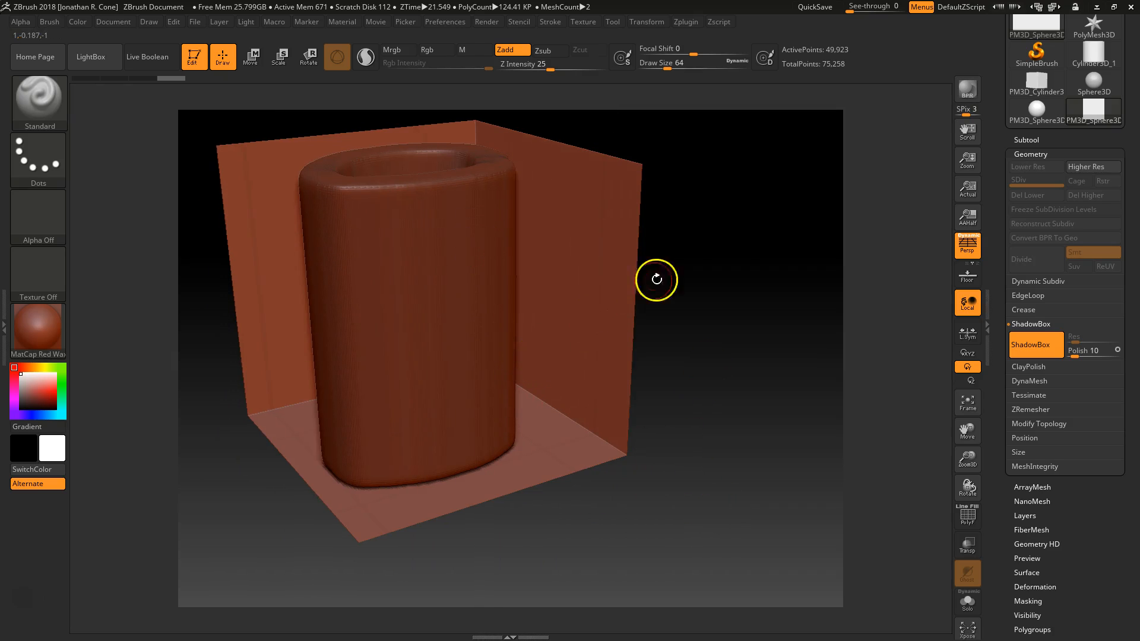
- Paint a zigzag mask down a ShadowBox wall to cut the tube into a winding, spring-like shape
mouse_move(713, 338)
left_mouse_down()
mouse_move(661, 338)
mouse_move(628, 315)
mouse_move(639, 303)
mouse_move(582, 244)
left_mouse_up()
mouse_move(591, 181)
left_mouse_down("ctrl")
mouse_move(502, 209)
mouse_move(465, 244)
mouse_move(582, 275)
mouse_move(459, 376)
mouse_move(587, 408)
mouse_move(479, 440)
left_mouse_up("ctrl")
left_click_drag(320, 488, 756, 423)
left_click_drag(729, 536, 760, 517)
left_click_drag(701, 556, 755, 545)
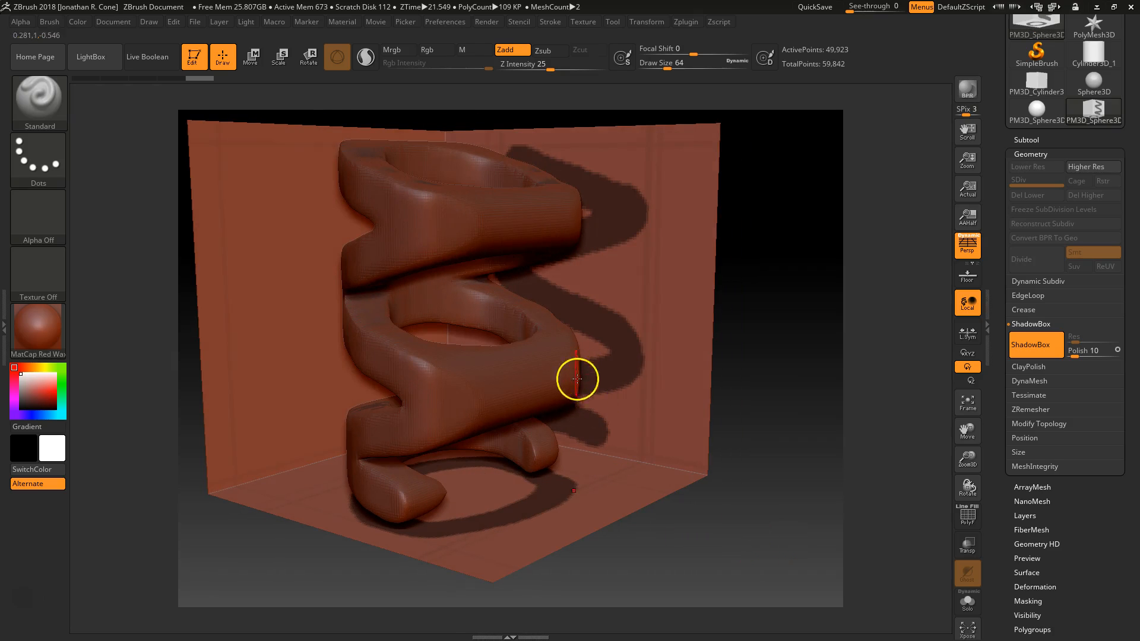
- Clear the ring and zigzag masks from the ShadowBox planes
left_click_drag(759, 378, 758, 409)
left_click_drag(745, 543, 573, 300)
left_click_drag(388, 541, 443, 536)
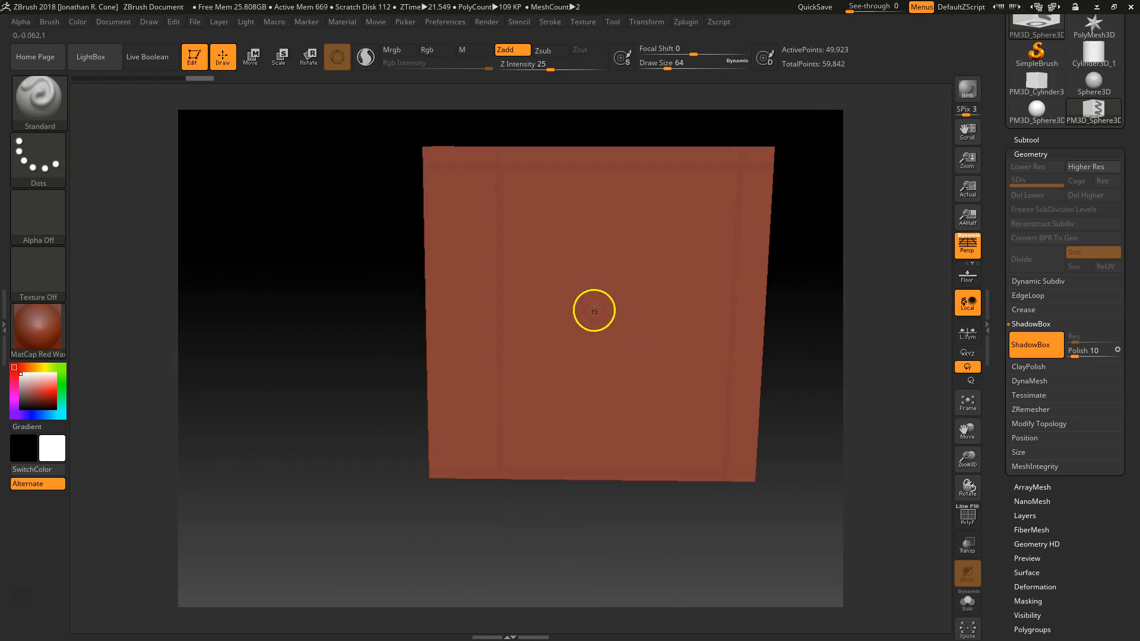
mouse_move(646, 185)
left_mouse_down("ctrl")
mouse_move(573, 208)
mouse_move(631, 306)
mouse_move(677, 204)
mouse_move(653, 178)
left_mouse_up("ctrl")
mouse_move(596, 344)
left_mouse_down("ctrl")
mouse_move(575, 326)
mouse_move(659, 443)
mouse_move(659, 306)
left_mouse_up("ctrl")
left_click_drag(703, 529, 441, 531)
left_click_drag(360, 414, 415, 456, "alt")
mouse_move(464, 510)
left_mouse_down()
mouse_move(400, 489)
mouse_move(454, 539)
mouse_move(707, 530)
mouse_move(729, 497)
mouse_move(584, 299)
left_mouse_up()
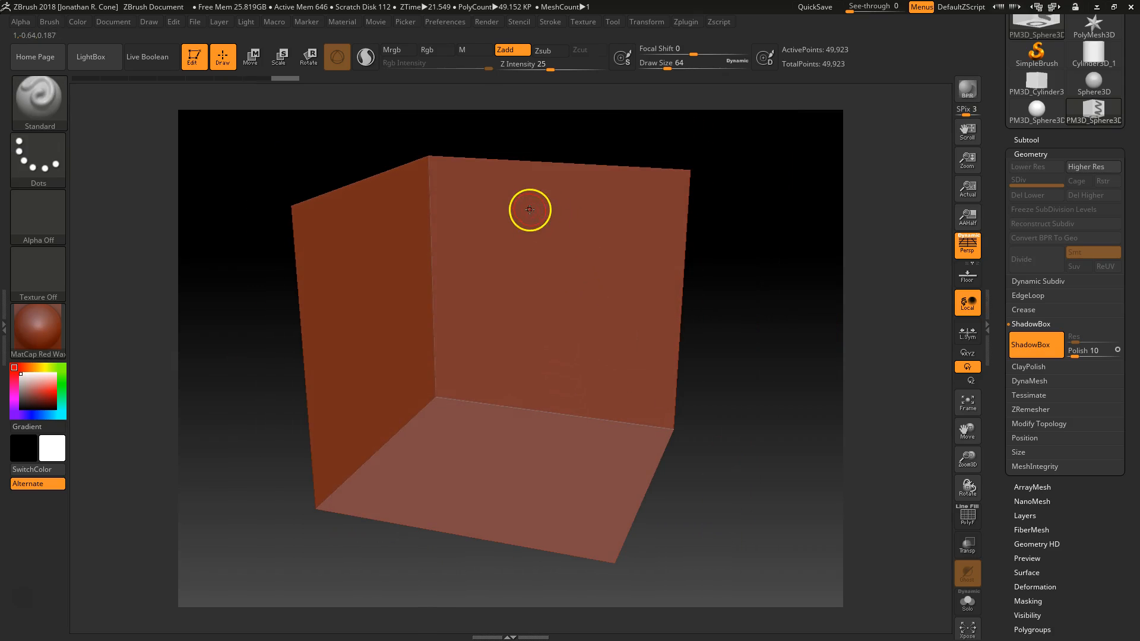
- Mask a front-view human silhouette on the back wall and erase the stray mask spilled onto the floor
key("ctrl")
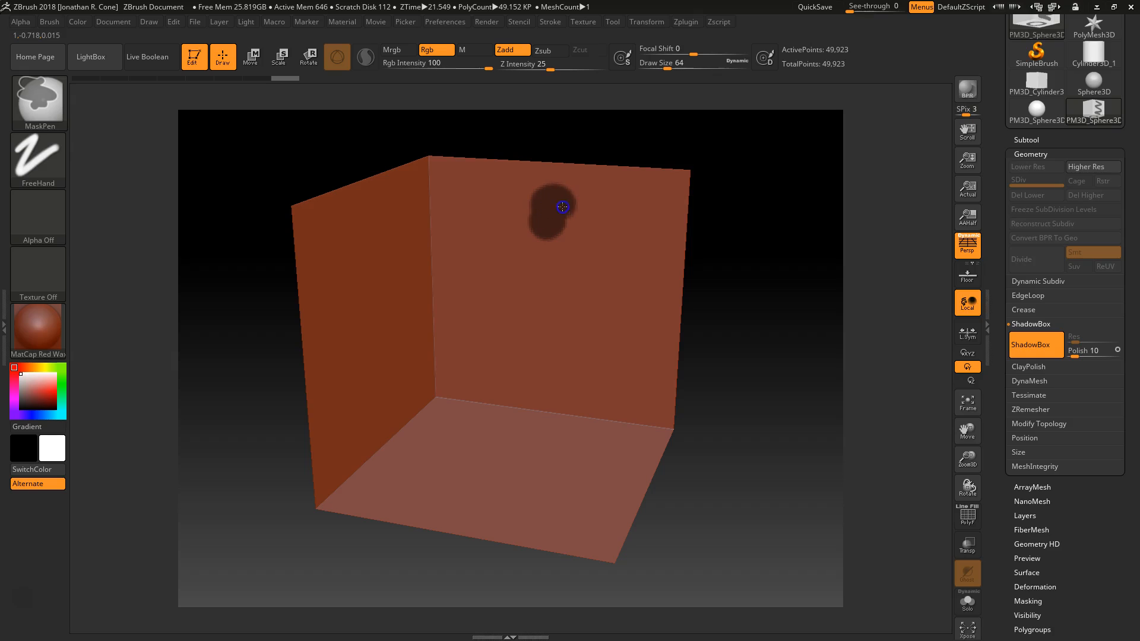
left_click_drag(520, 240, 491, 324, "ctrl")
mouse_move(506, 260)
left_mouse_down("ctrl")
mouse_move(593, 250)
mouse_move(642, 333)
left_mouse_up("ctrl")
left_click_drag(554, 243, 569, 340, "ctrl")
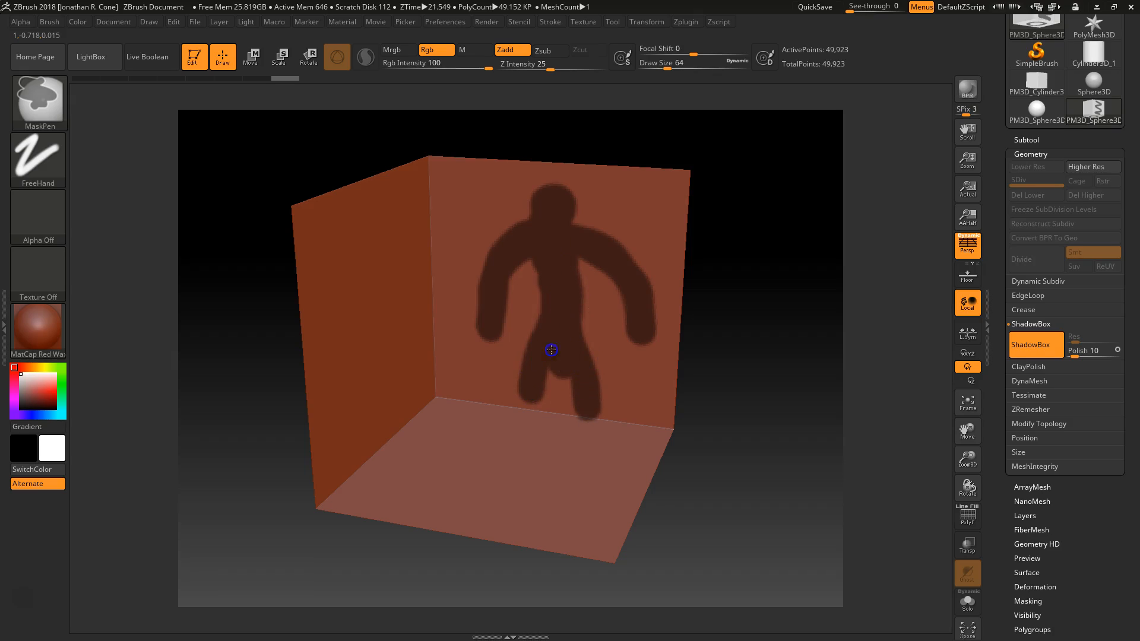
left_click_drag(531, 395, 528, 408, "ctrl")
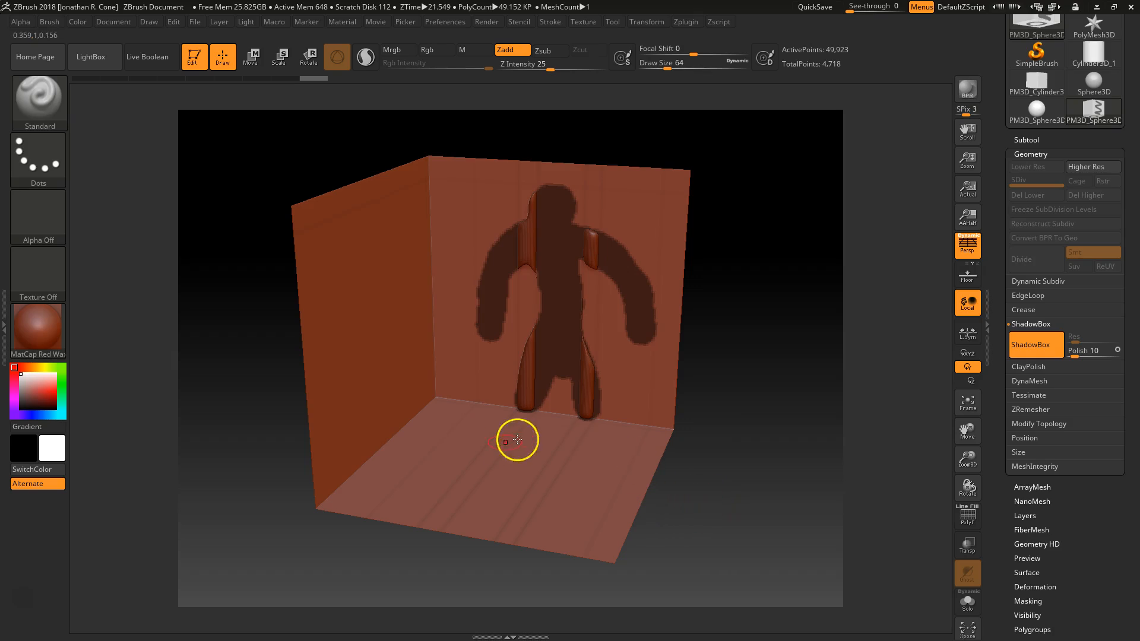
key("ctrl")
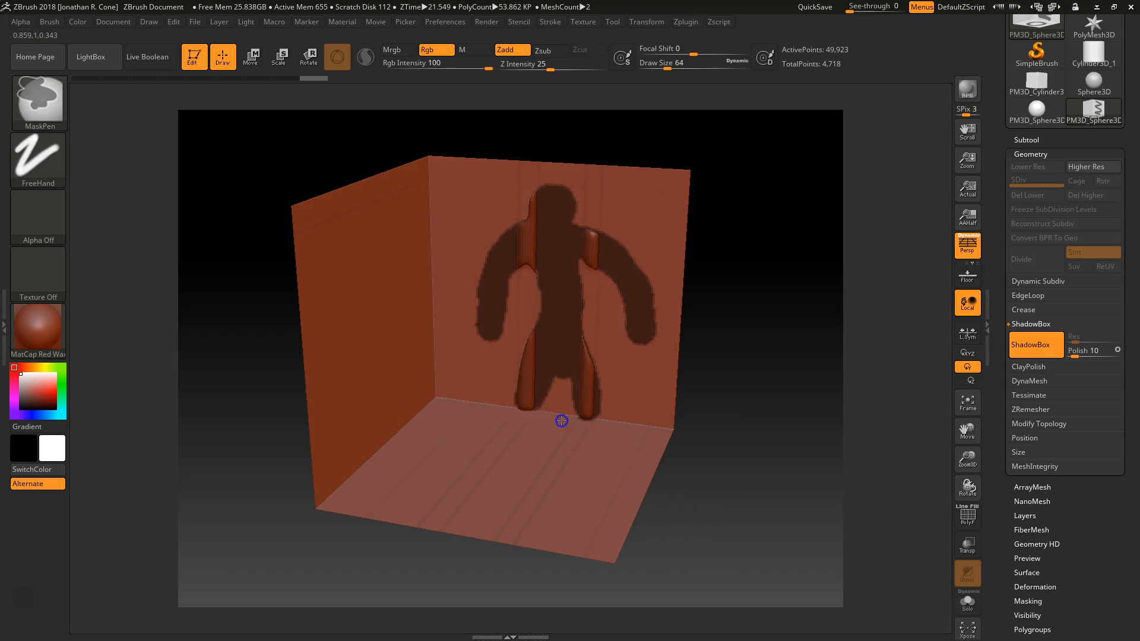
left_click_drag(522, 415, 495, 415, "ctrl+alt")
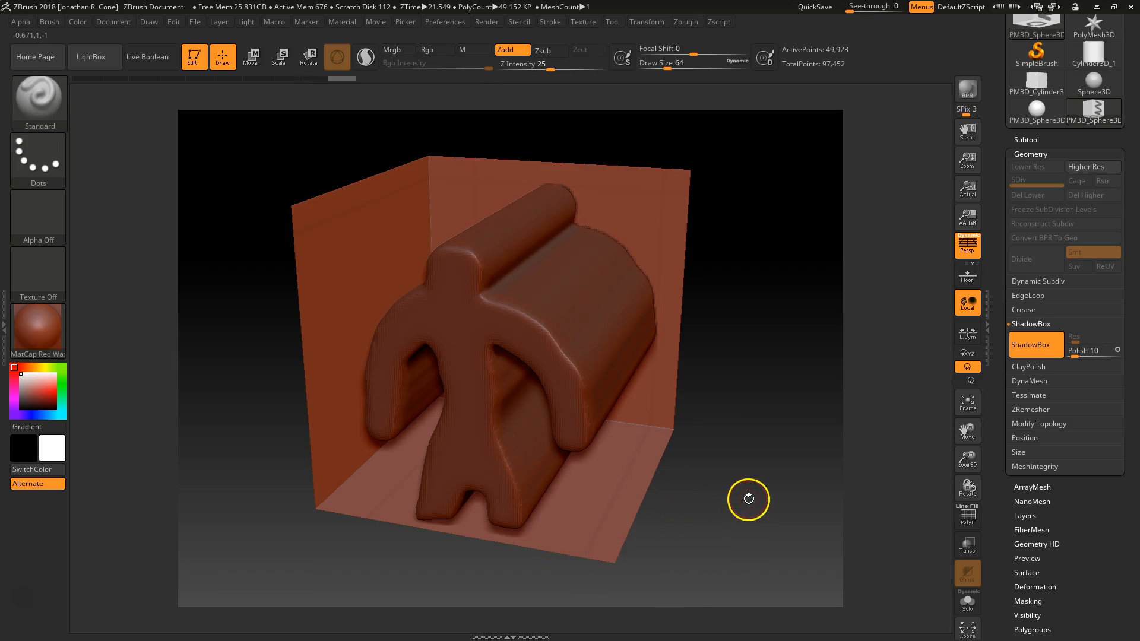
- Mask the figure's side profile with head, torso, arm and leg on the adjacent ShadowBox wall
left_click_drag(445, 624, 502, 555)
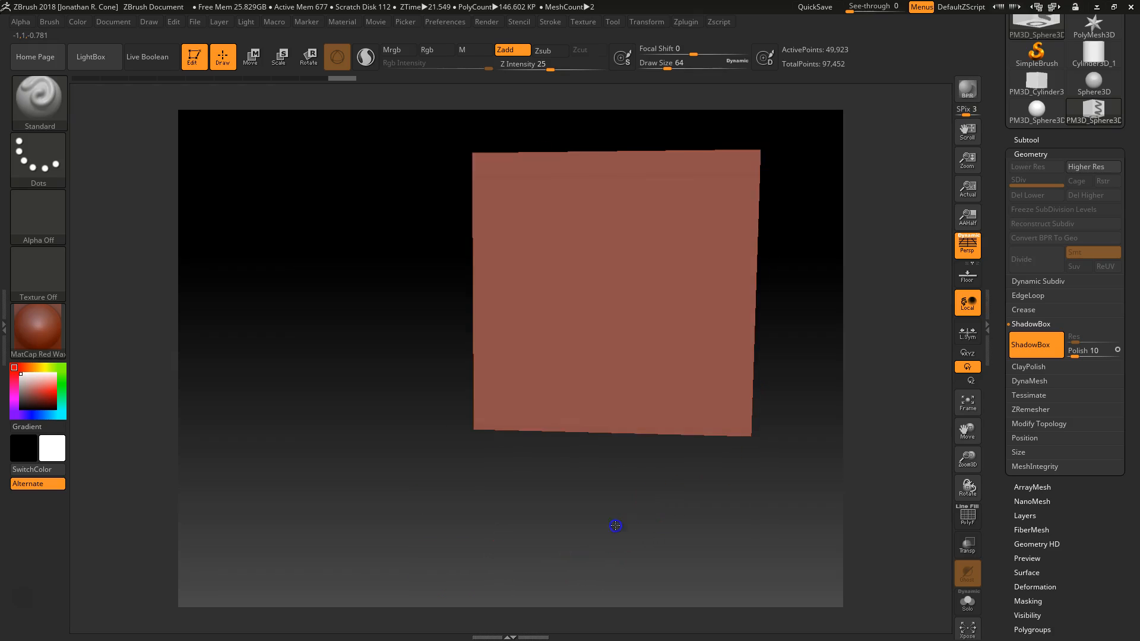
left_click_drag(615, 525, 550, 561, "alt")
left_click_drag(537, 502, 586, 333, "shift")
left_click_drag(555, 232, 542, 307, "ctrl")
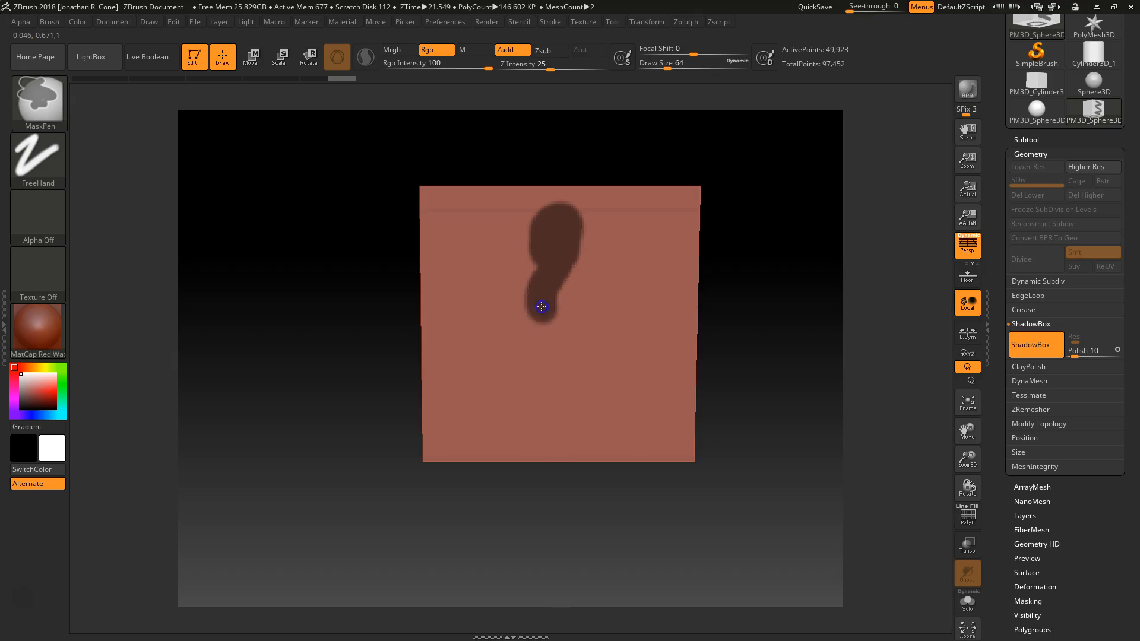
mouse_move(560, 359)
left_mouse_down("ctrl")
mouse_move(558, 435)
mouse_move(588, 447)
left_mouse_up("ctrl")
mouse_move(565, 333)
left_mouse_down("ctrl")
mouse_move(590, 342)
mouse_move(570, 317)
left_mouse_up("ctrl")
left_click_drag(760, 502, 653, 511)
left_click_drag(402, 495, 458, 543)
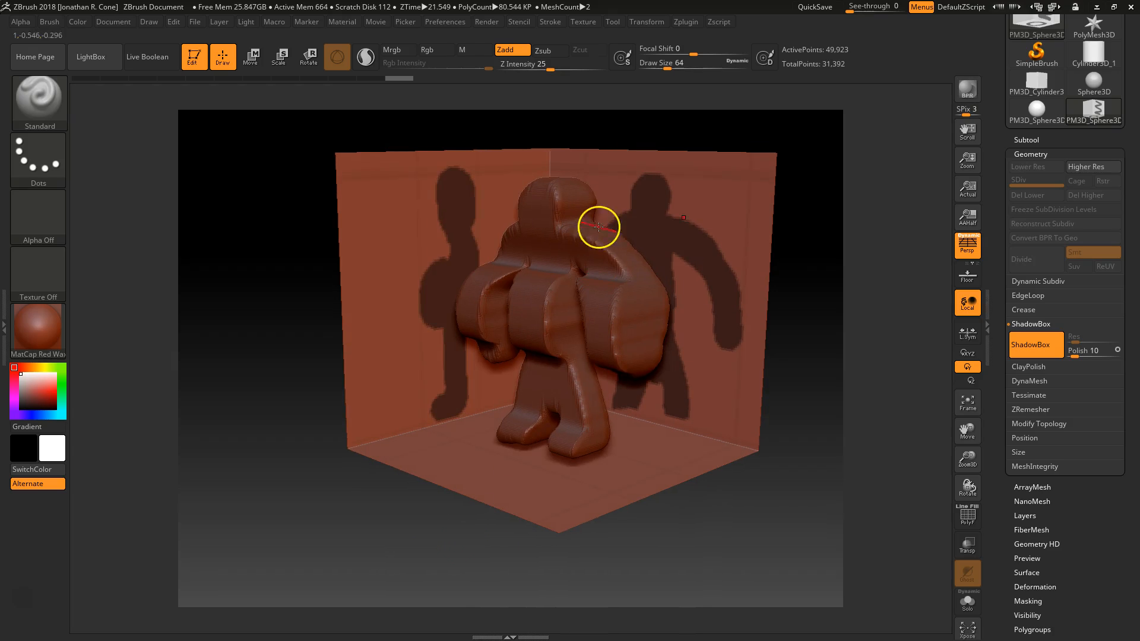
key("shift")
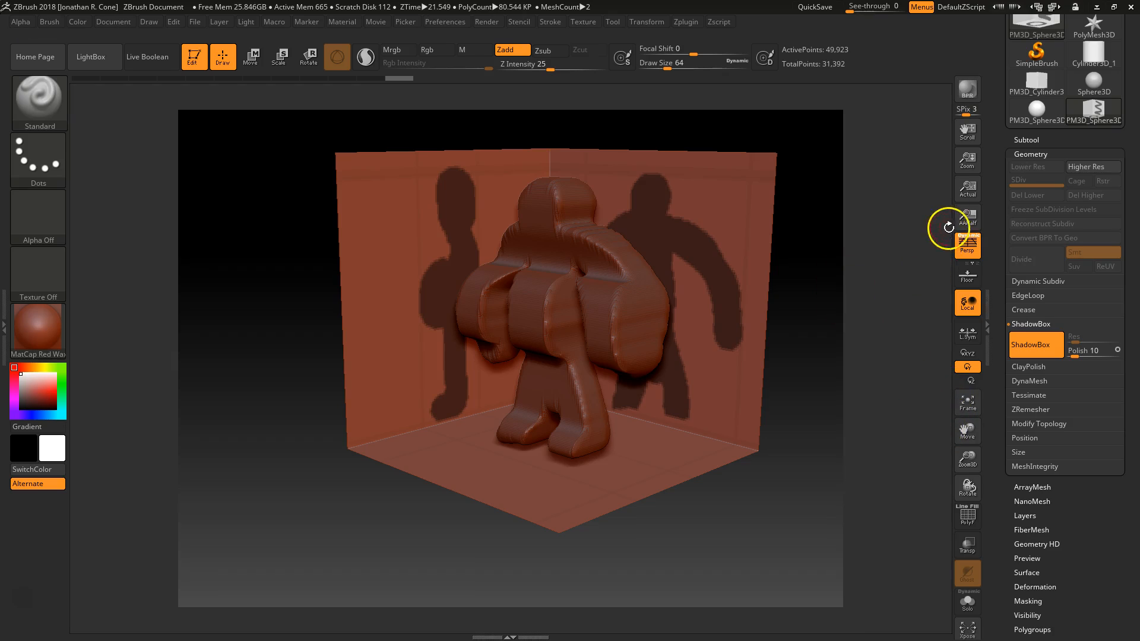
- Convert the ShadowBox figure into a separate PolyMesh3D and inspect its shape
scroll(1004, 215, "up", 5)
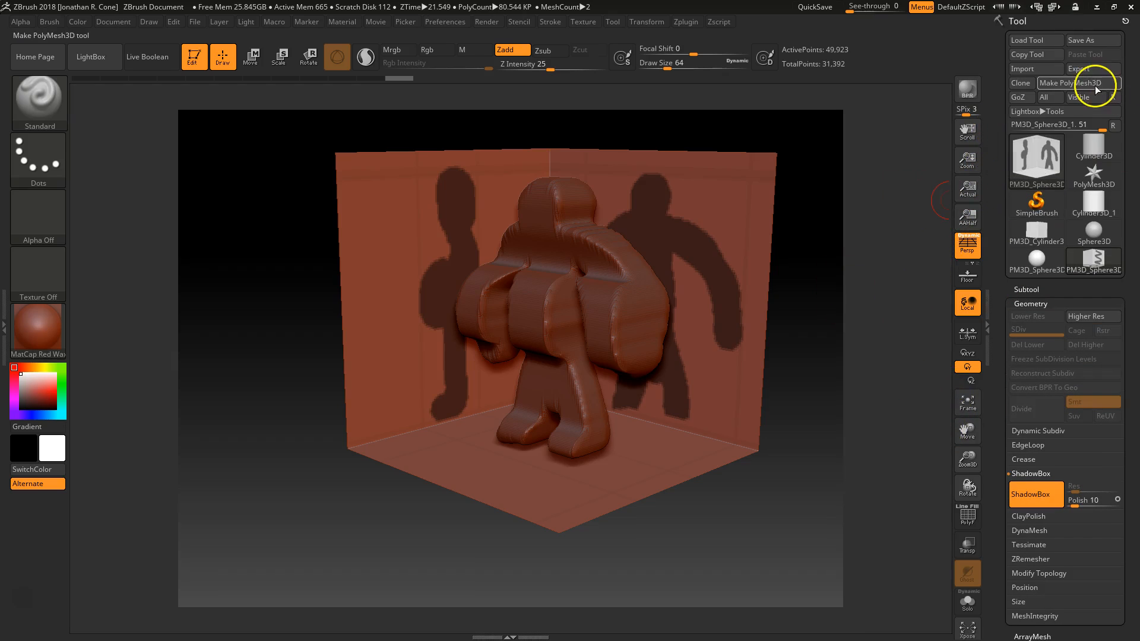
left_click(1095, 84)
left_click_drag(764, 389, 660, 400)
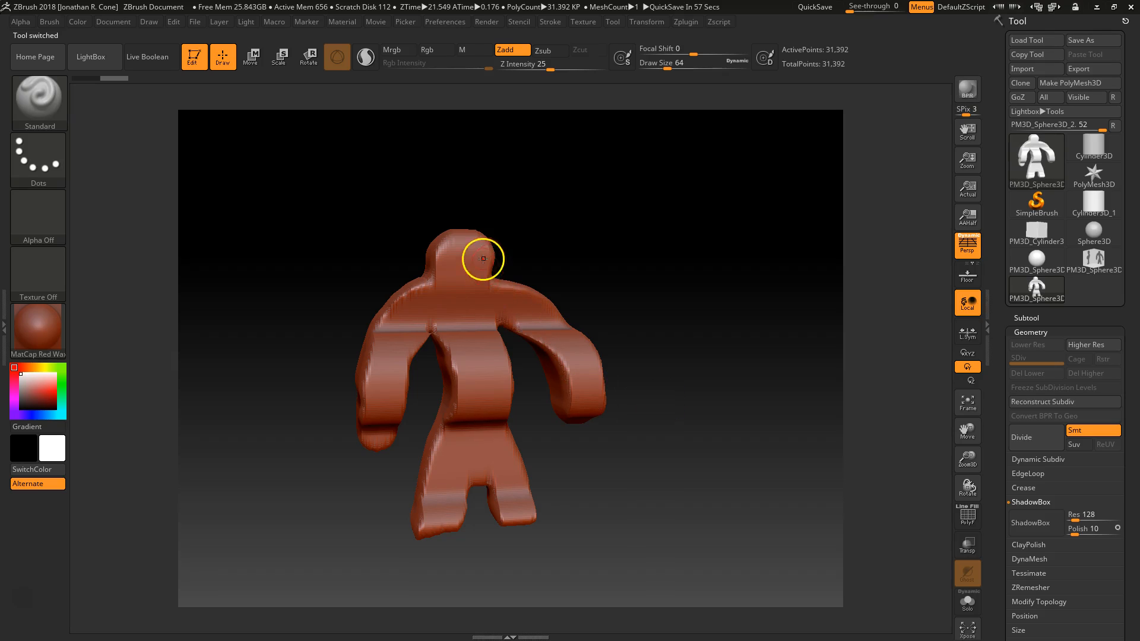
left_click_drag(695, 408, 691, 413)
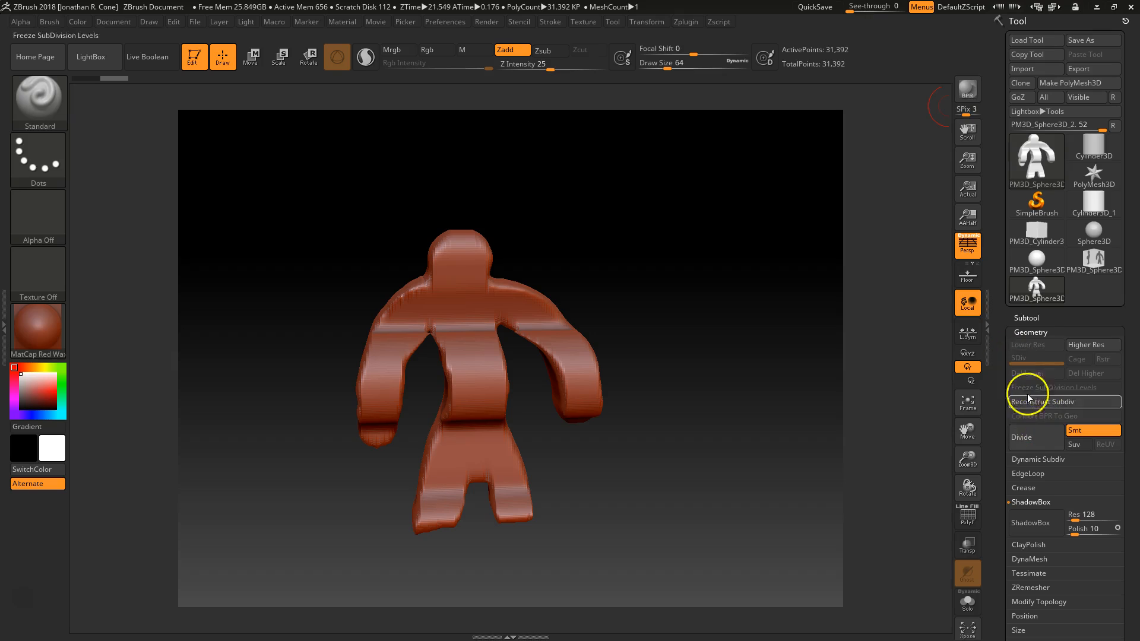
- Append a cylinder as a new subtool to the humanoid figure
left_click(1029, 319)
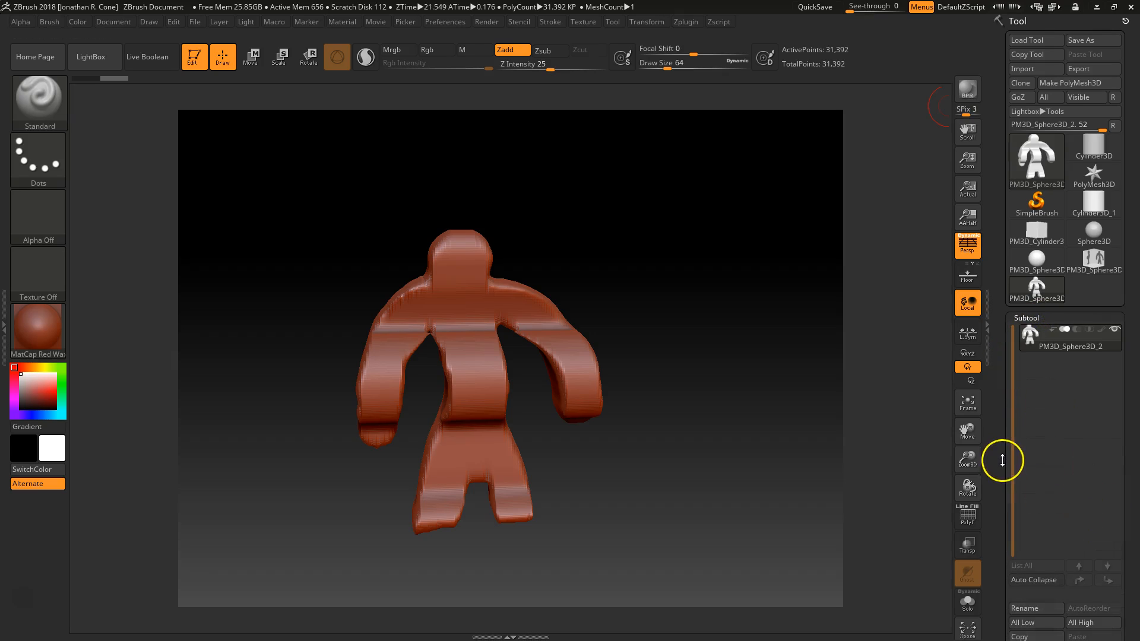
scroll(1002, 461, "down", 3)
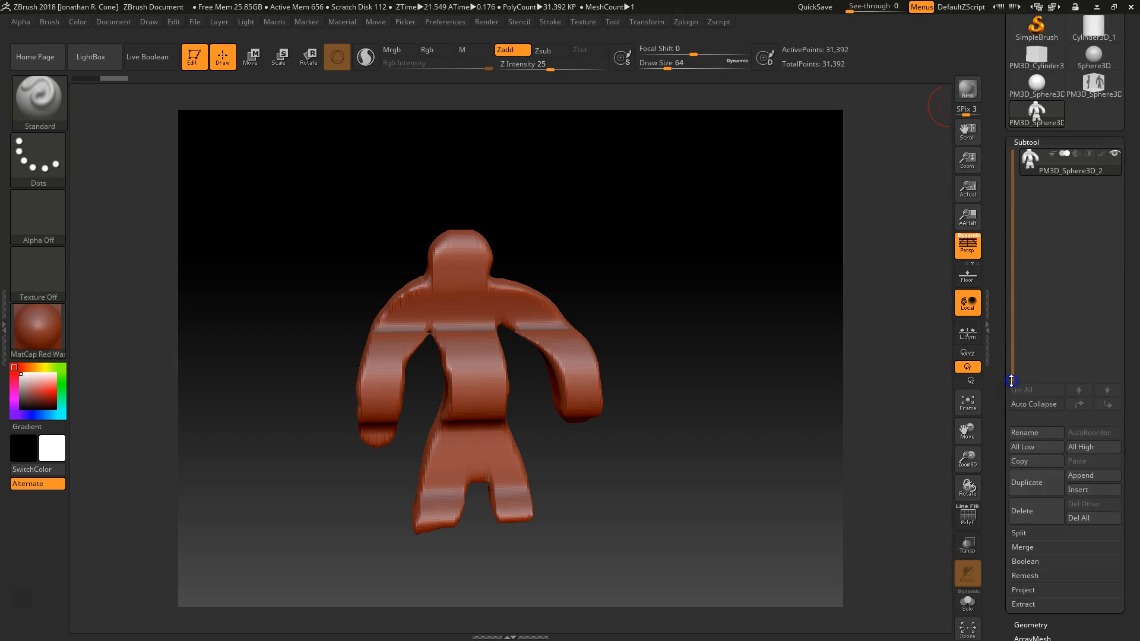
left_click(1106, 475)
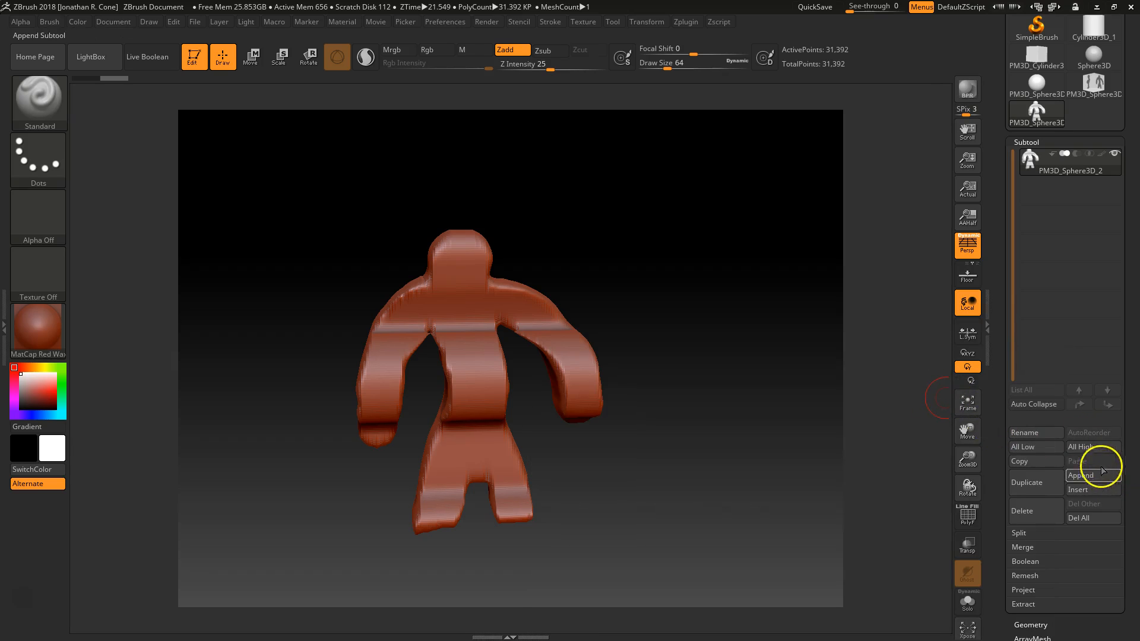
left_click(1105, 475)
left_click(1109, 476)
left_click(728, 370)
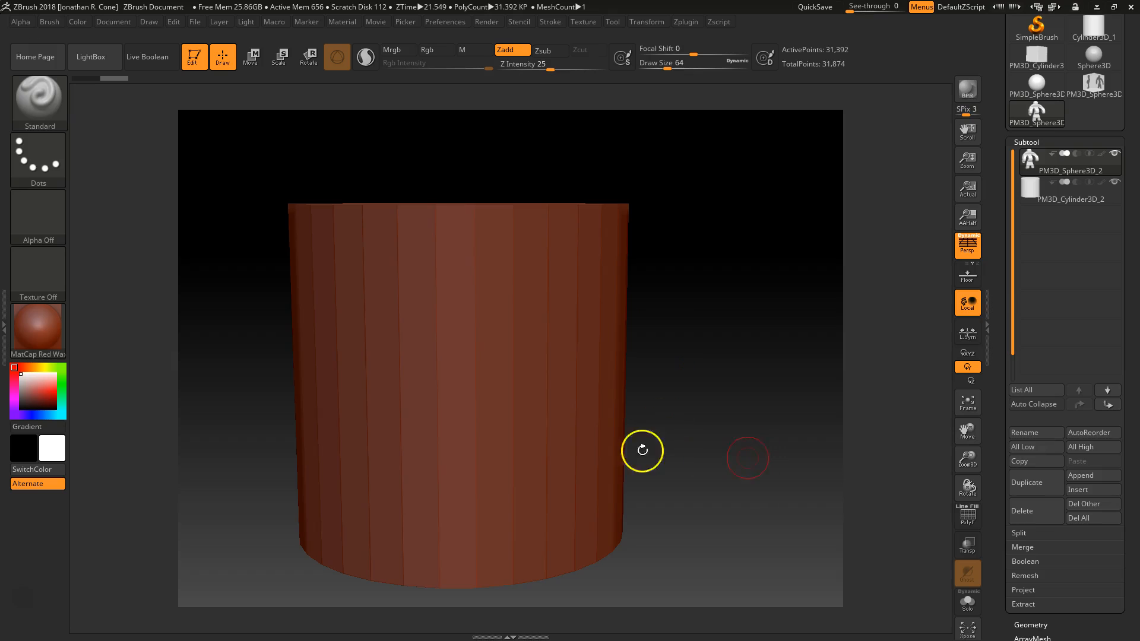
- Make another PolyMesh3D from the humanoid figure and append a cylinder to it as a subtool
scroll(1026, 219, "down", 10)
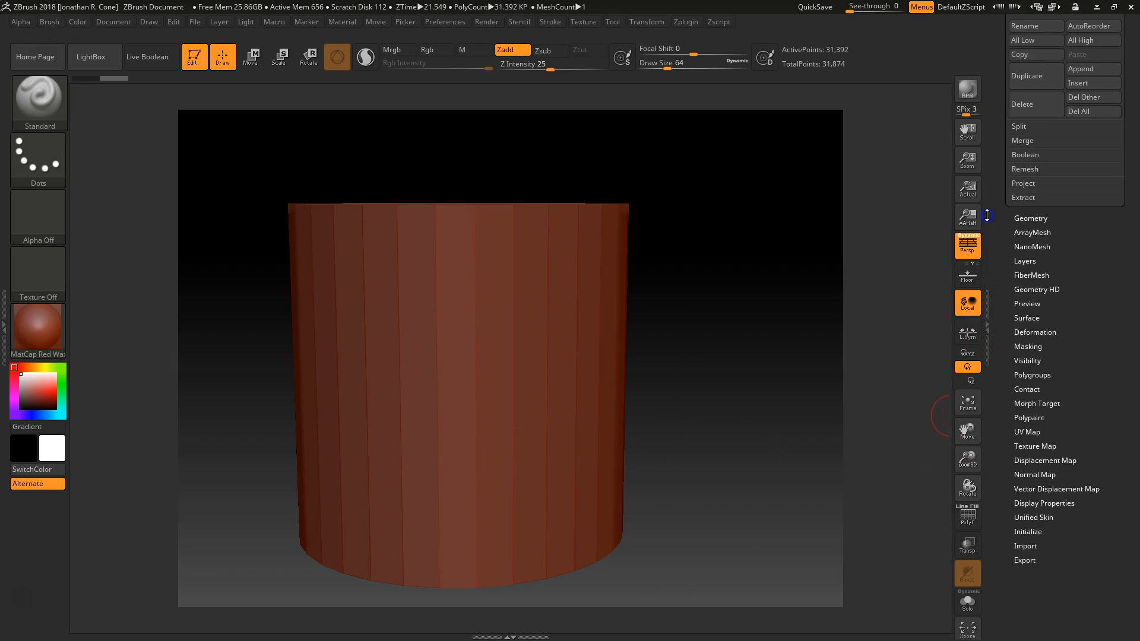
scroll(1010, 183, "up", 10)
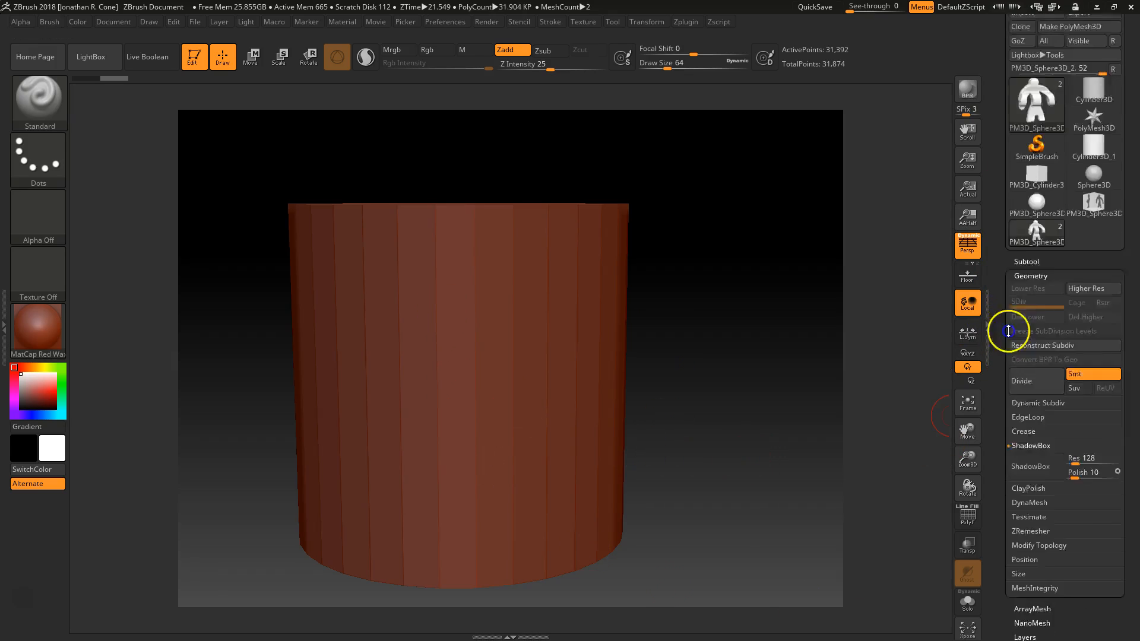
left_click(1091, 87)
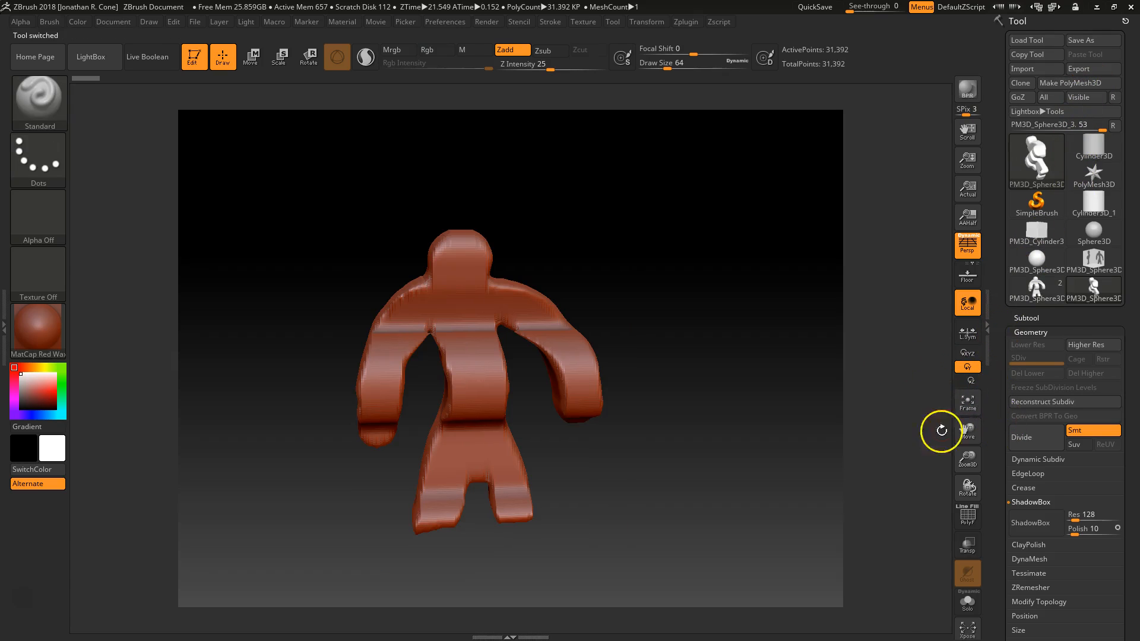
left_click(1037, 318)
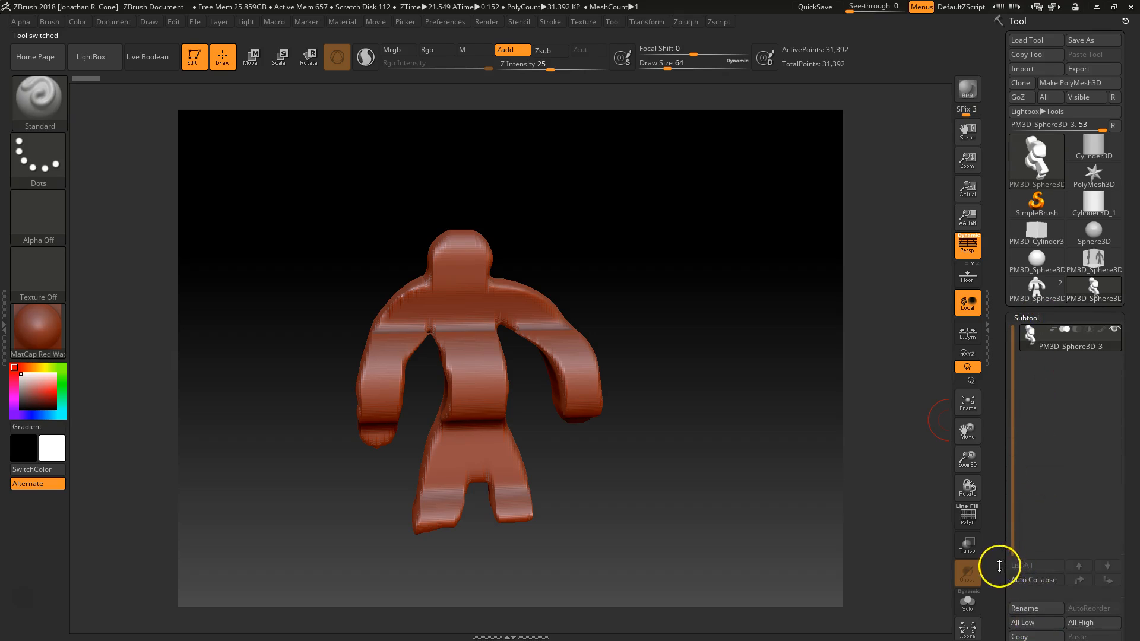
left_click_drag(1000, 566, 996, 492)
left_click(1083, 501)
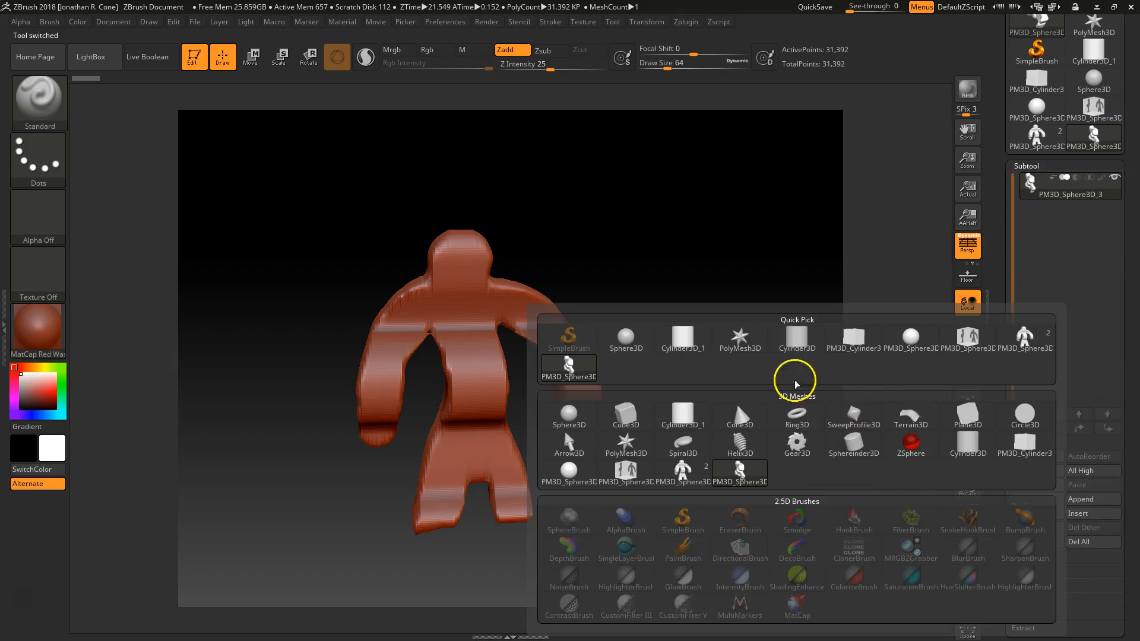
left_click(677, 333)
left_click_drag(996, 367, 989, 233)
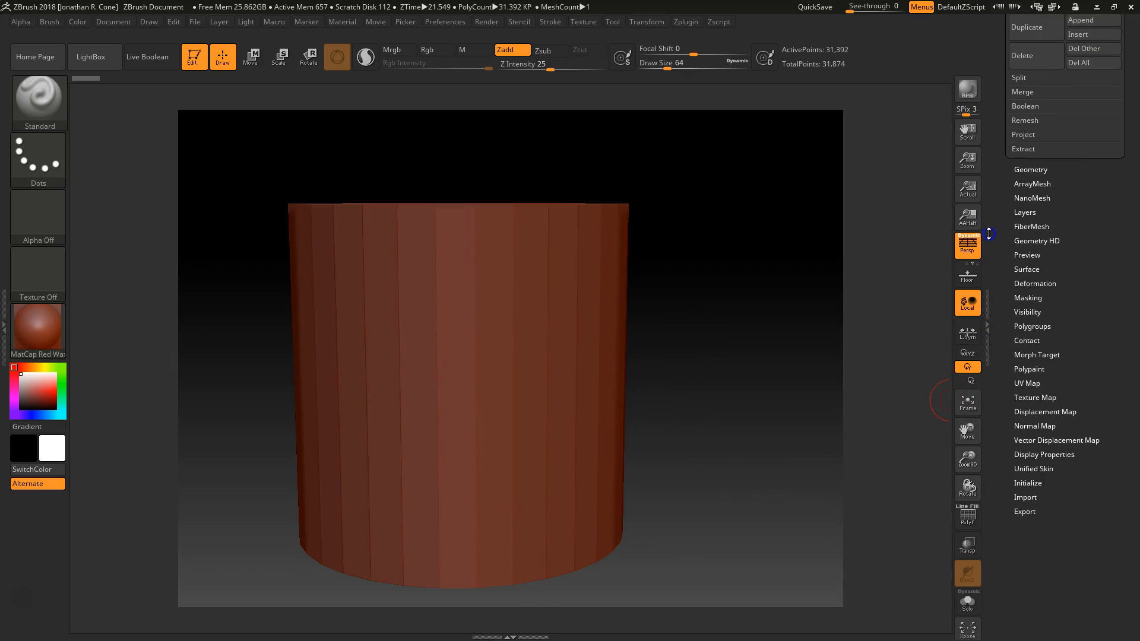
left_click(1044, 170)
left_click_drag(1005, 115, 1006, 244)
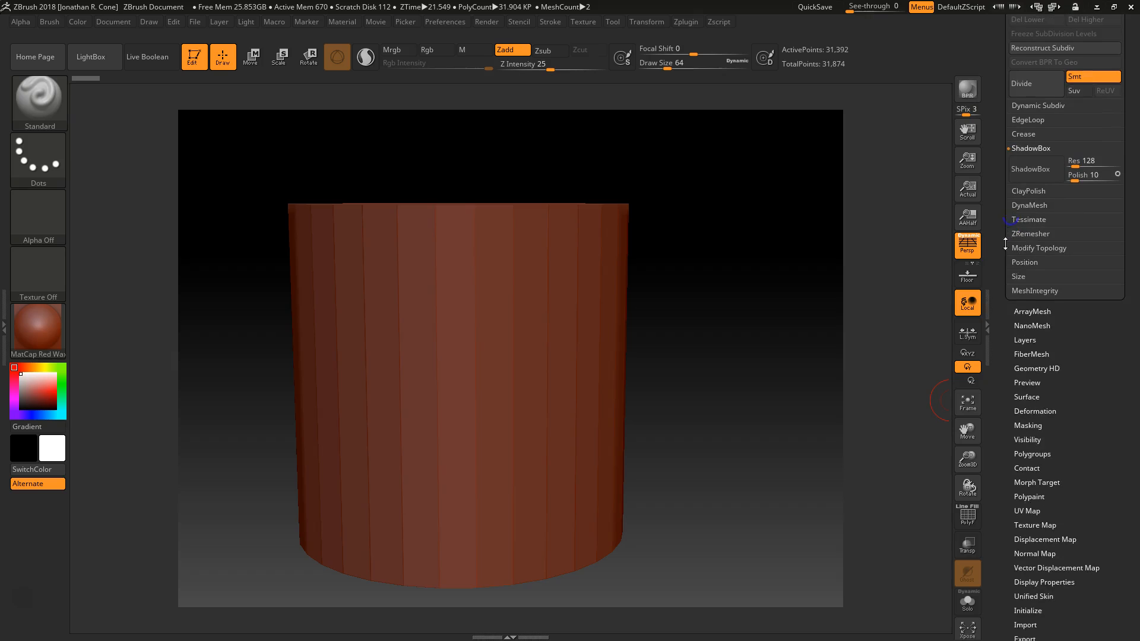
left_click(1027, 170)
left_click_drag(747, 513, 656, 381)
key("w")
key("f")
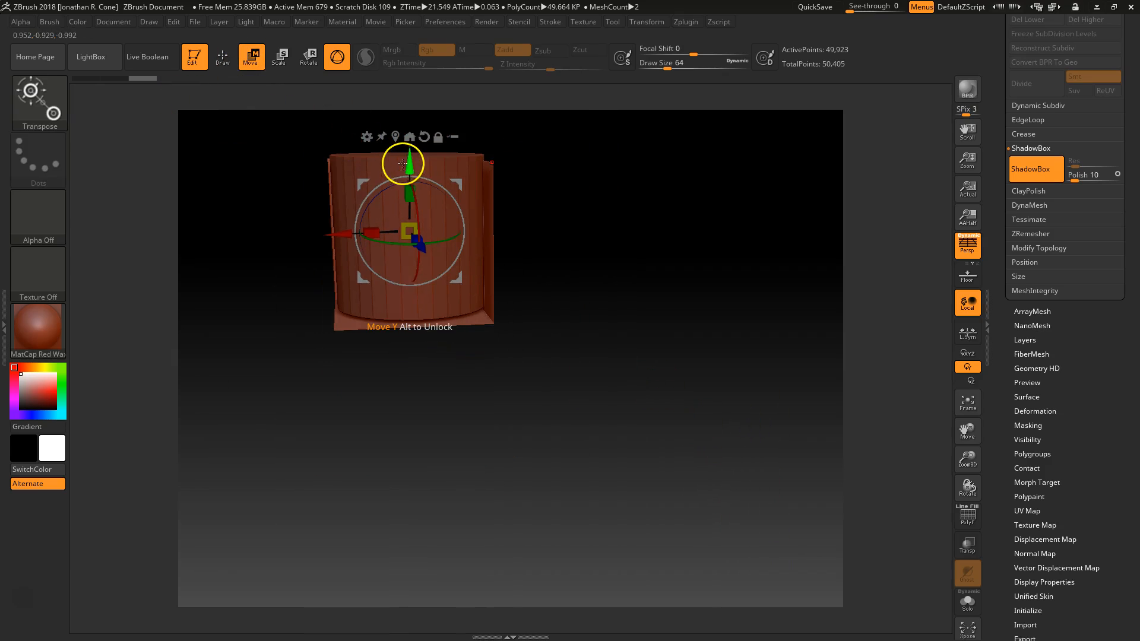
left_click_drag(409, 161, 422, 364)
left_click_drag(411, 364, 398, 3)
left_click_drag(556, 225, 568, 377, "alt")
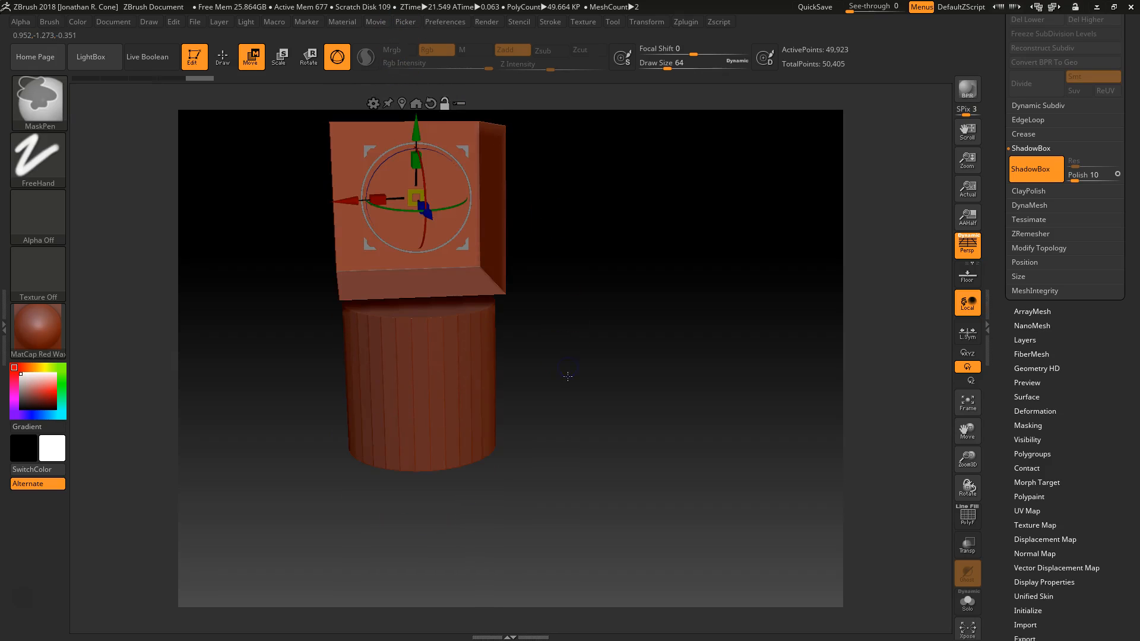
key("ctrl+z")
key("ctrl+z")
key("ctrl+z")
key("ctrl+z")
left_click_drag(534, 507, 581, 402)
left_click_drag(421, 337, 418, 184)
key("ctrl+z")
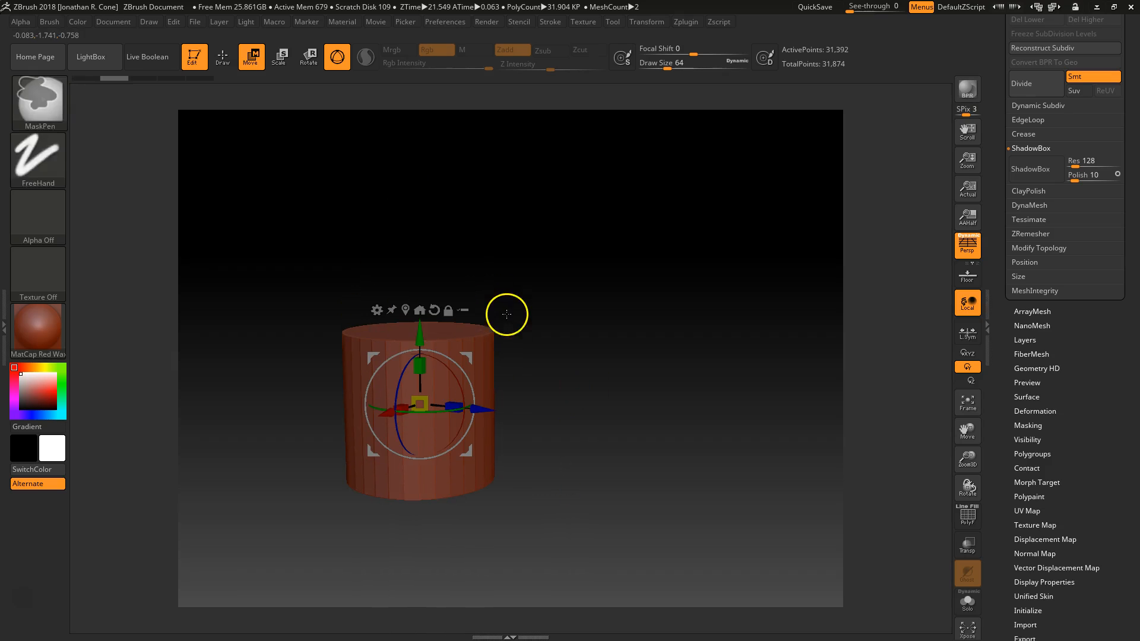
- Select the cylinder subtool and turn it into a ShadowBox at resolution 128
mouse_move(997, 184)
left_mouse_down()
mouse_move(1005, 301)
mouse_move(1023, 308)
left_mouse_up()
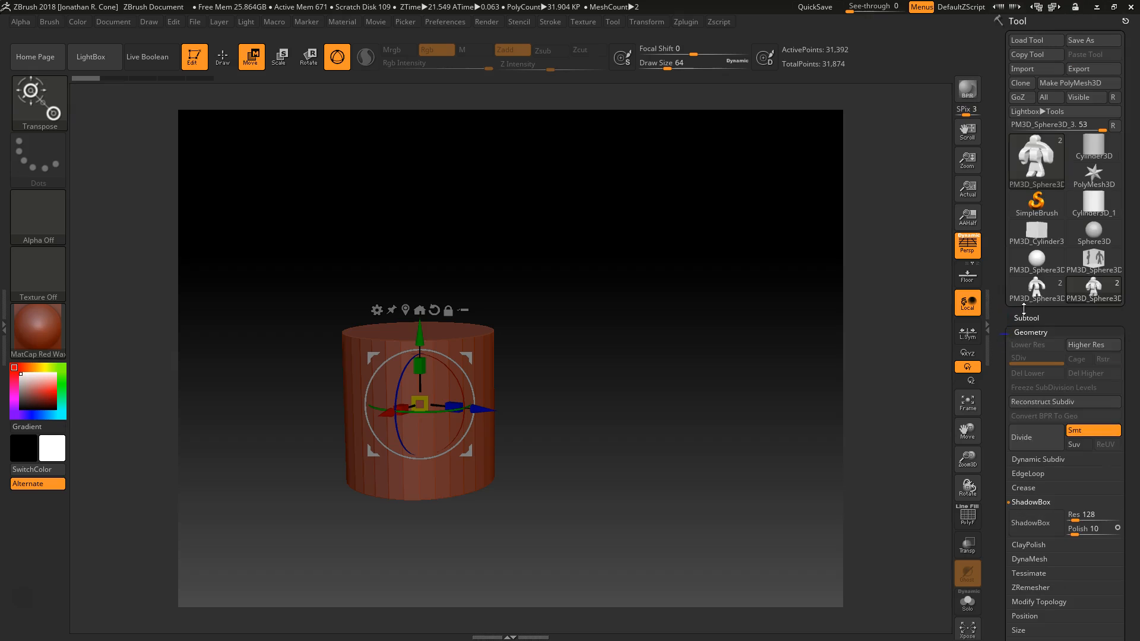
left_click(1027, 319)
left_click(1063, 368)
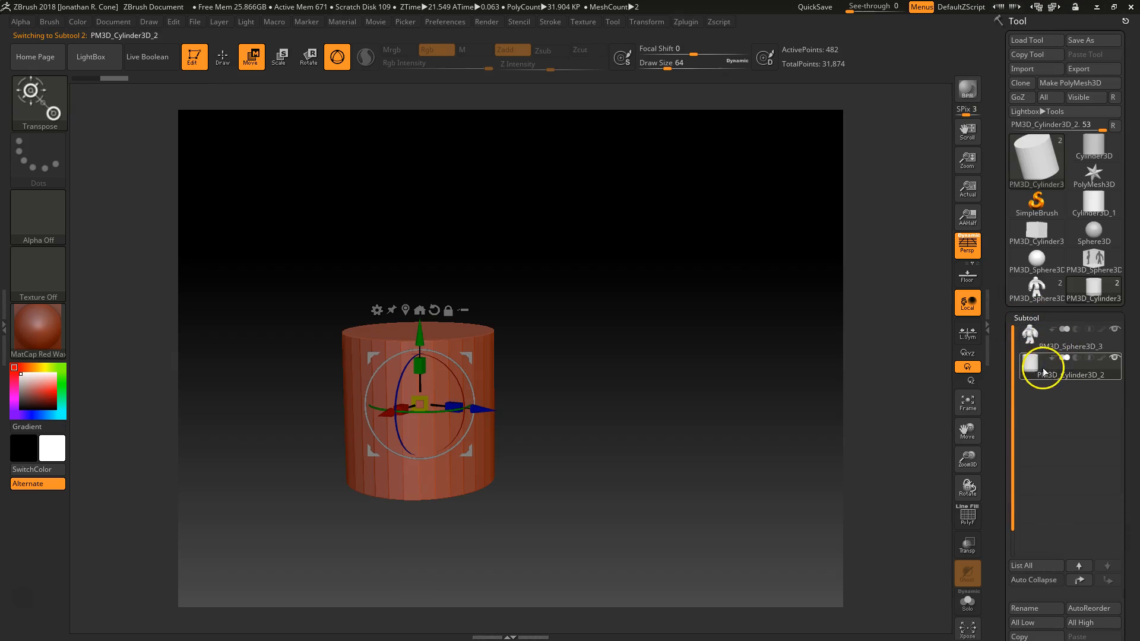
left_click(1021, 351)
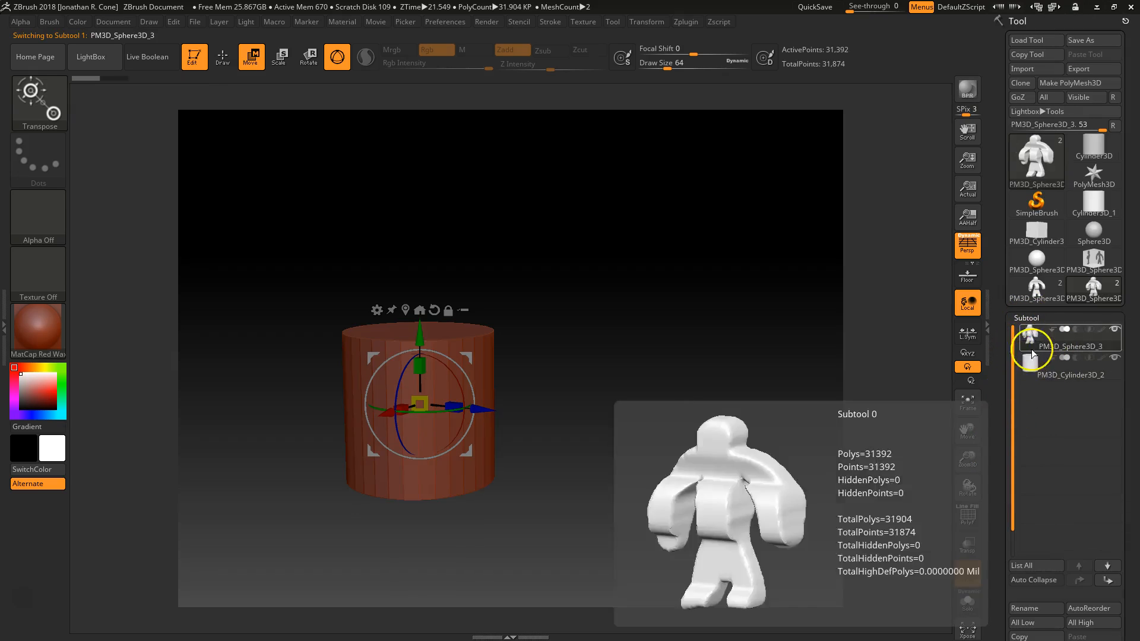
left_click(1027, 365)
left_click_drag(996, 450, 993, 306)
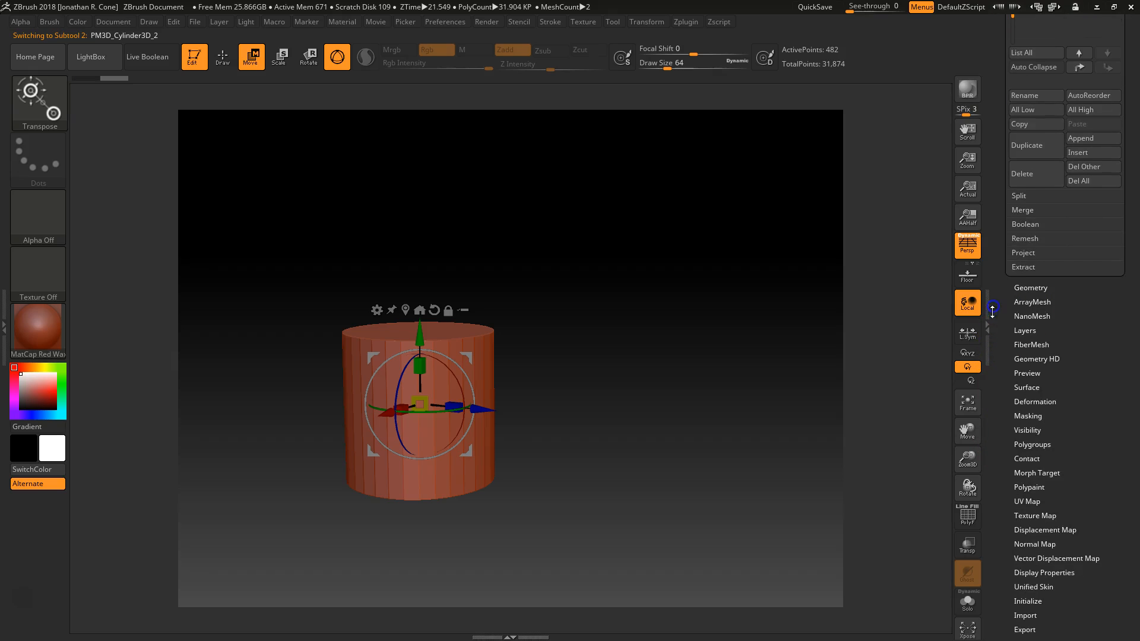
left_click(1035, 289)
left_click_drag(1004, 87, 1005, 165)
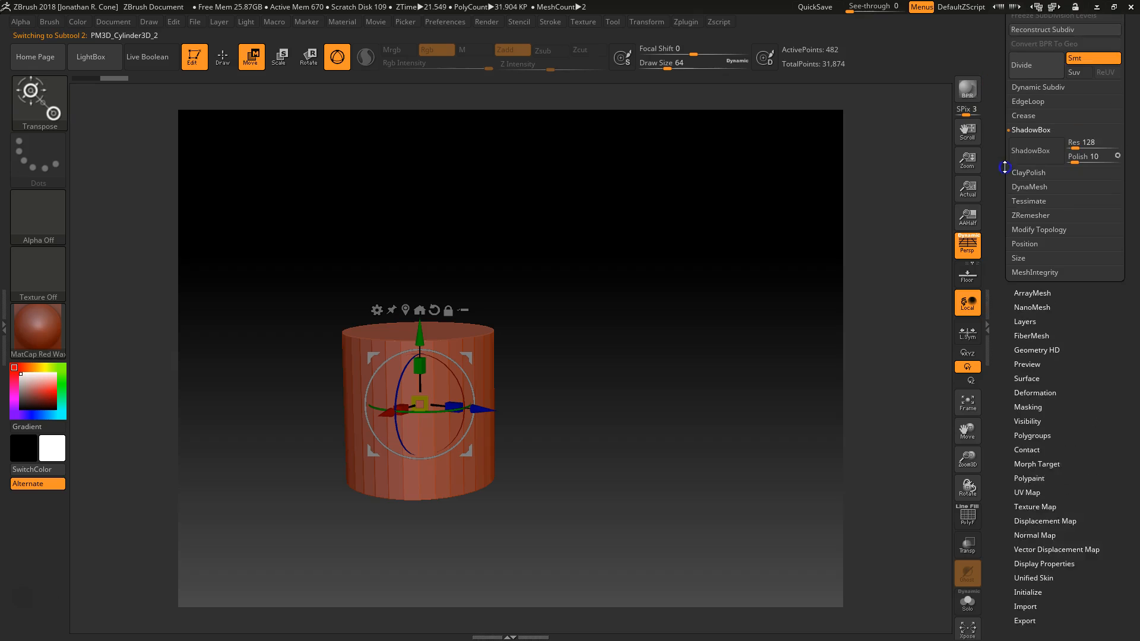
left_click(1032, 164)
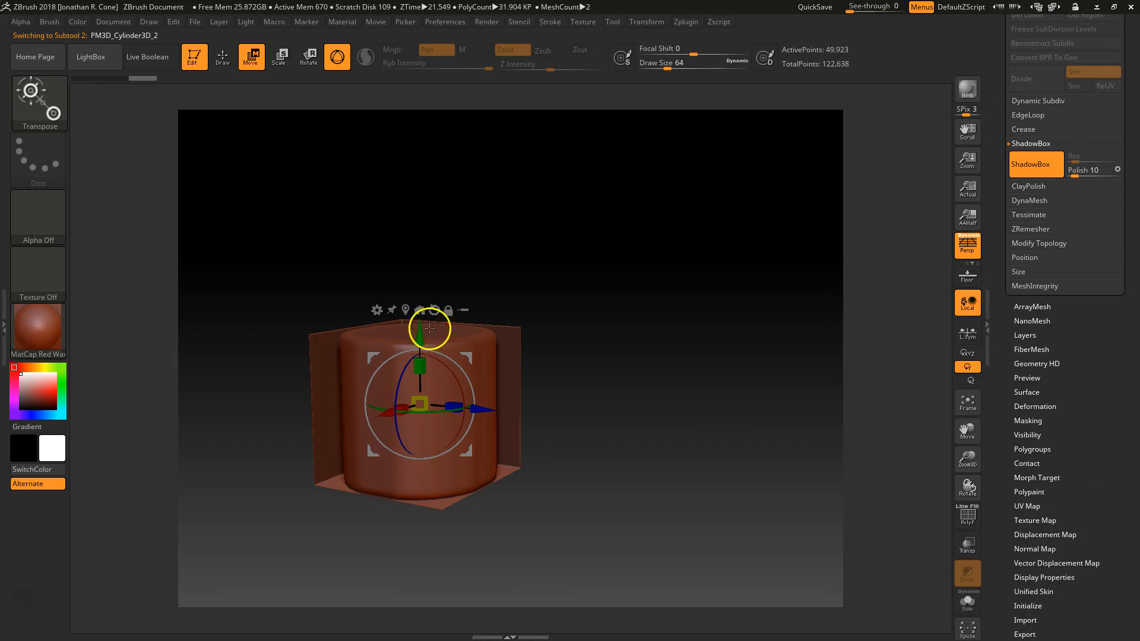
- Clear the cylinder masks from the ShadowBox and move the empty box straight up above the humanoid's head
left_click_drag(421, 336, 415, 161)
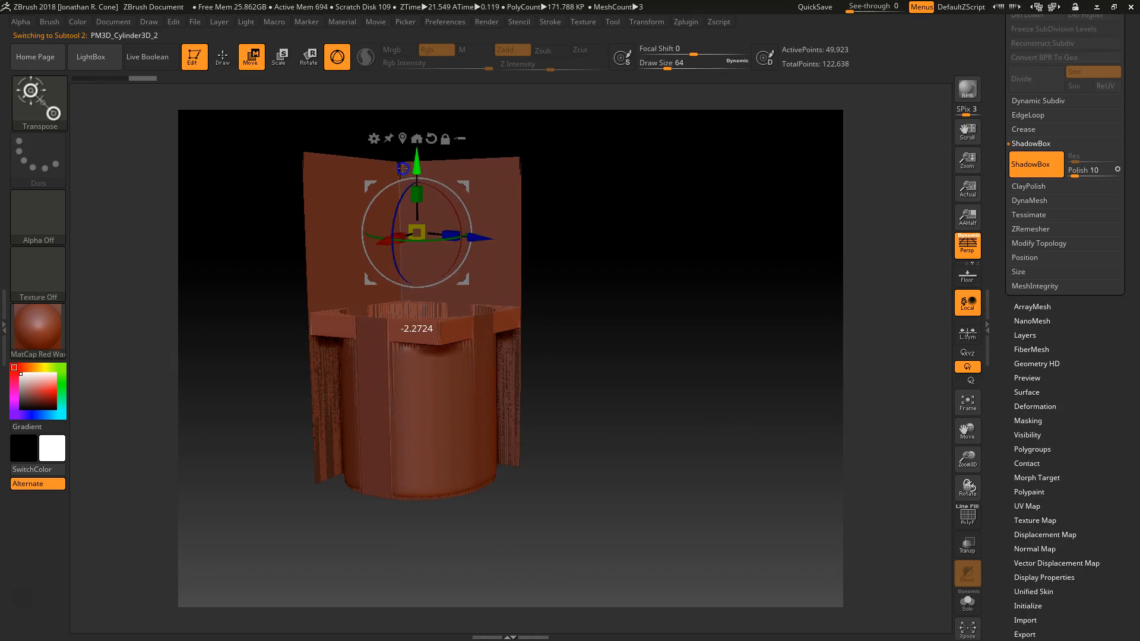
key("ctrl+z")
left_click_drag(582, 205, 698, 371, "ctrl")
left_click_drag(421, 335, 420, 181)
right_click_drag(520, 352, 525, 412, "alt")
left_click_drag(525, 411, 590, 468, "alt")
mouse_move(719, 490)
left_mouse_down("shift")
mouse_move(714, 499)
mouse_move(724, 494)
left_mouse_up("shift")
- Mask a hat silhouette with a domed crown and wide brim on the back wall and the adjacent side wall
key("q")
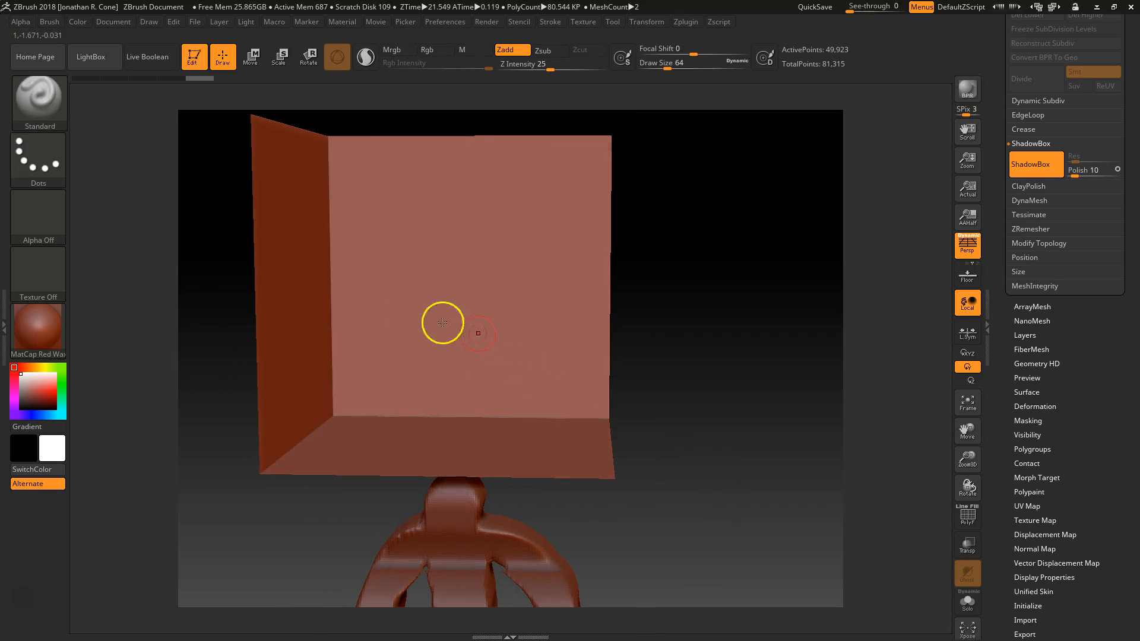
left_click_drag(421, 302, 505, 294, "ctrl")
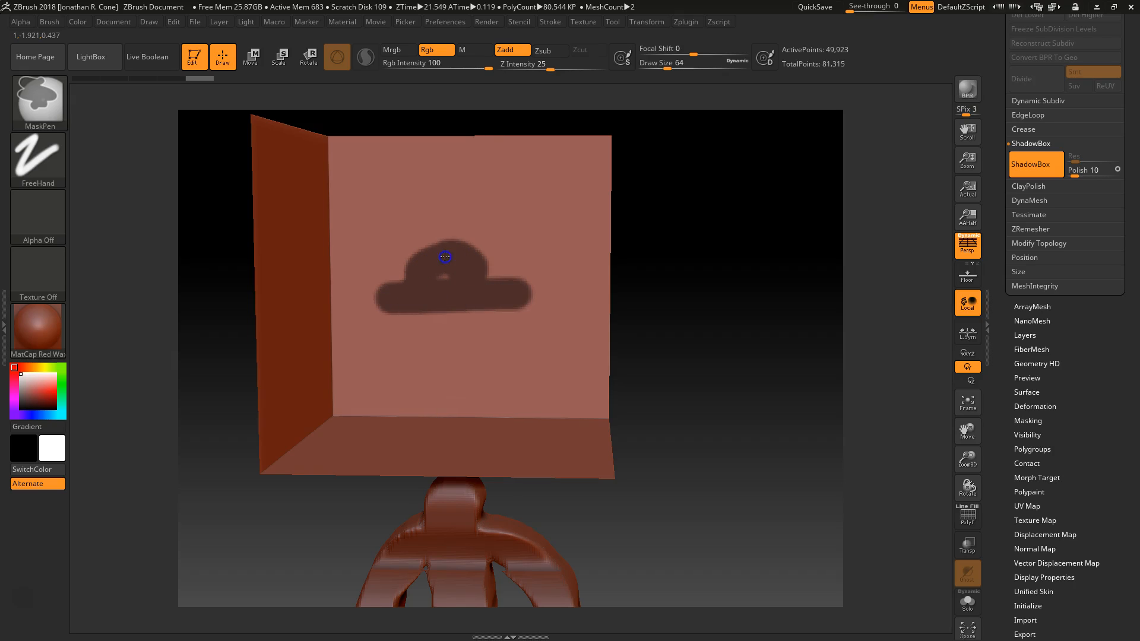
left_click_drag(687, 481, 750, 474)
left_click_drag(603, 274, 484, 280, "ctrl")
mouse_move(613, 276)
left_mouse_down("ctrl")
mouse_move(550, 247)
mouse_move(522, 249)
left_mouse_up("ctrl")
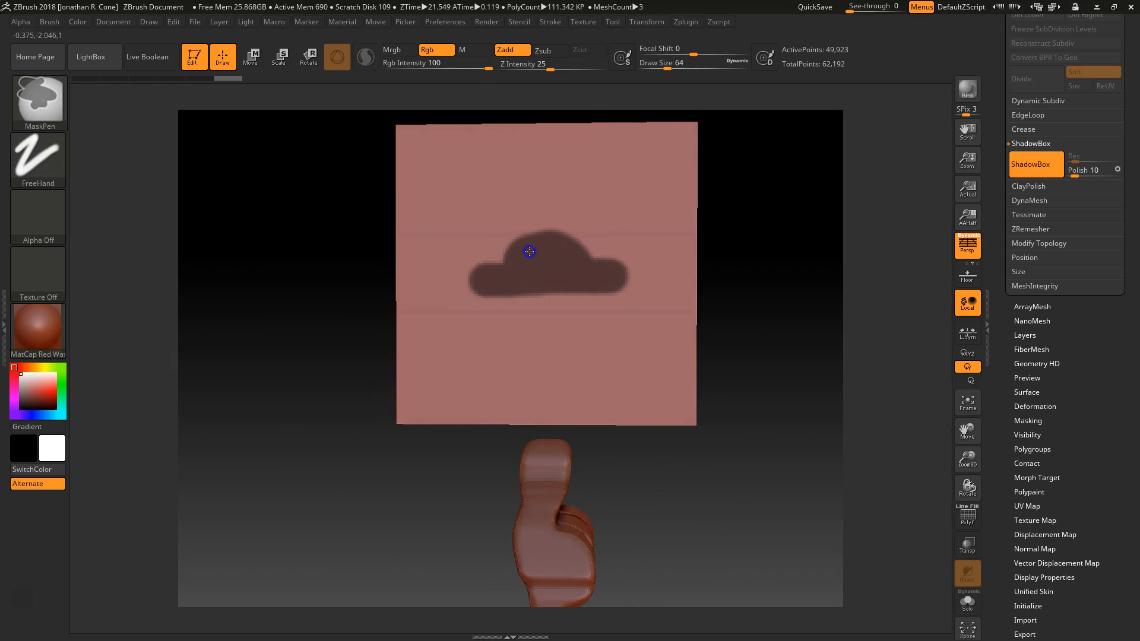
- Mask a rounded hat outline on the ShadowBox floor and widen it to fill out the brim
mouse_move(646, 438)
left_mouse_down()
mouse_move(659, 482)
mouse_move(356, 451)
mouse_move(402, 473)
mouse_move(519, 342)
mouse_move(536, 347)
left_mouse_up()
key("ctrl")
left_click(714, 492)
left_click_drag(764, 493, 764, 535)
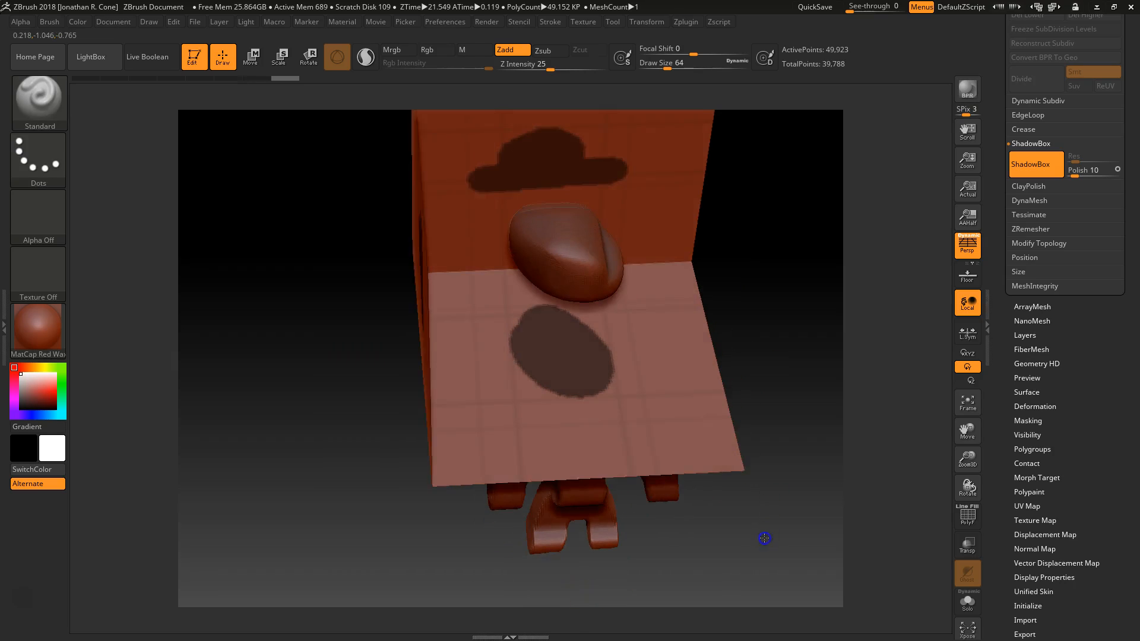
key("ctrl")
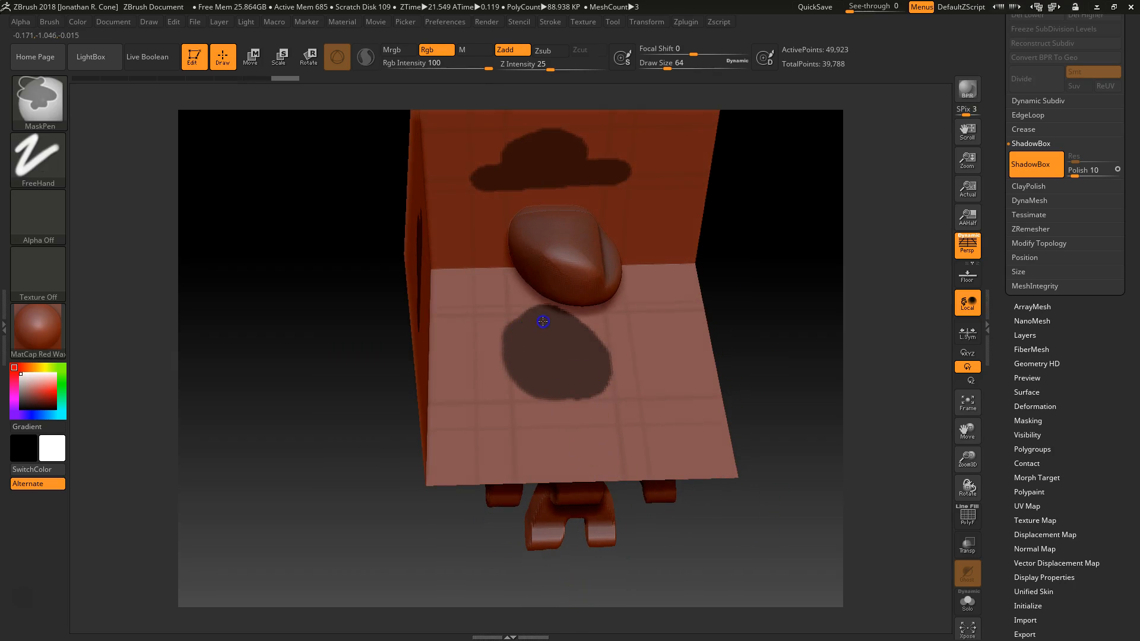
left_click_drag(562, 394, 586, 394, "ctrl")
left_click(673, 448)
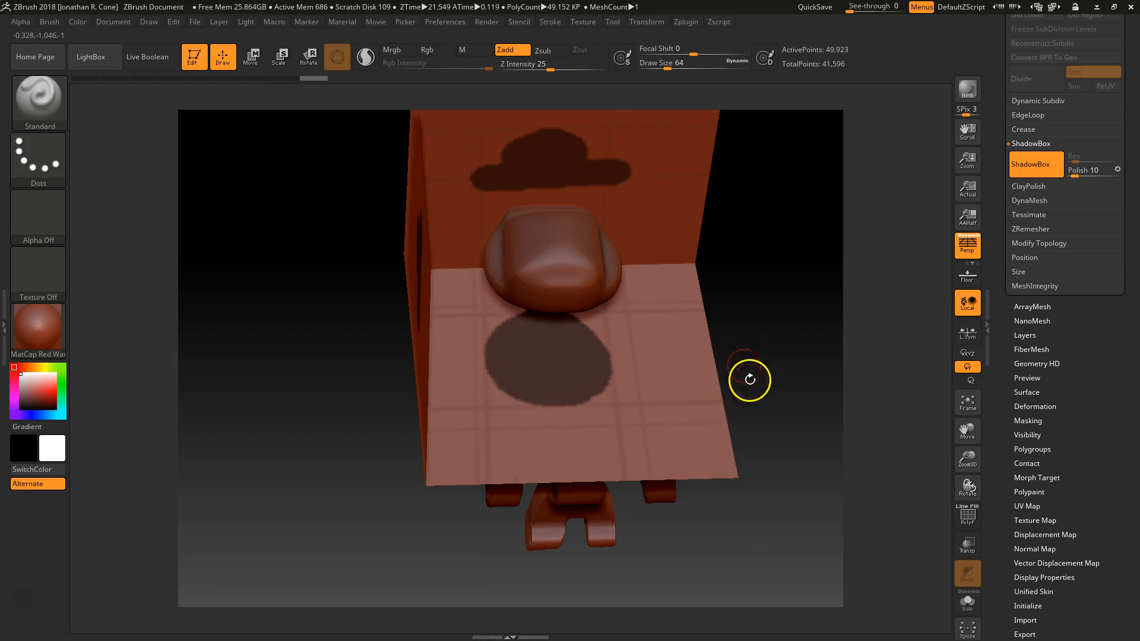
left_click_drag(742, 432, 694, 402)
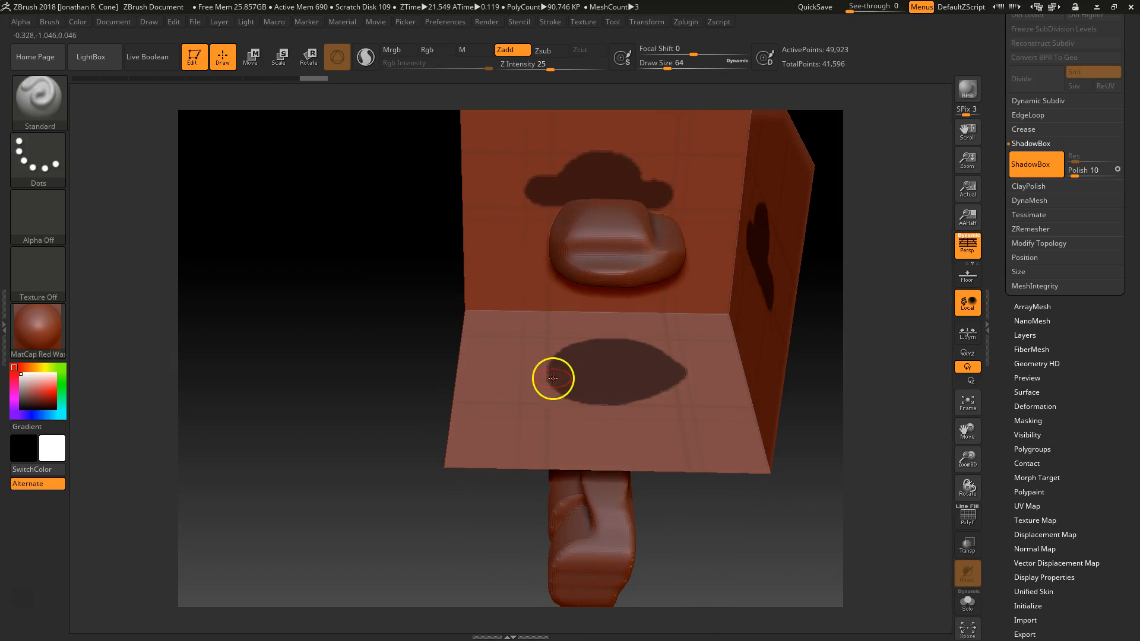
key("ctrl")
left_click_drag(553, 347, 631, 438, "ctrl")
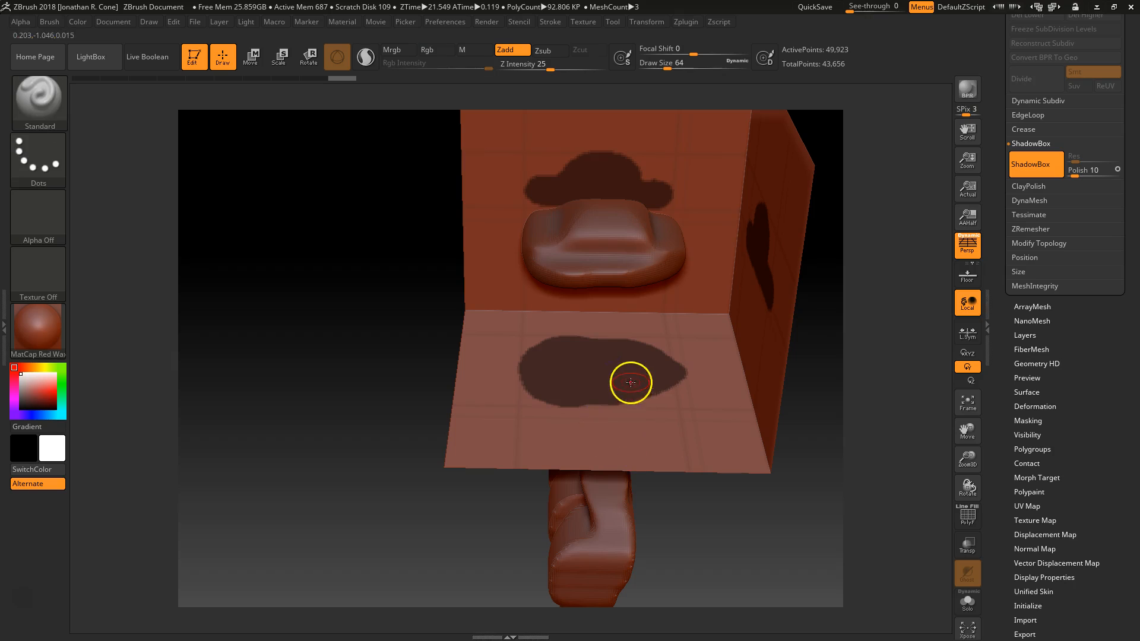
- Check the hat from several angles and convert it from the ShadowBox into a separate PolyMesh3D
left_click_drag(348, 473, 412, 375)
left_click_drag(733, 574, 730, 572)
mouse_move(692, 517)
left_mouse_down()
mouse_move(712, 521)
mouse_move(683, 526)
left_mouse_up()
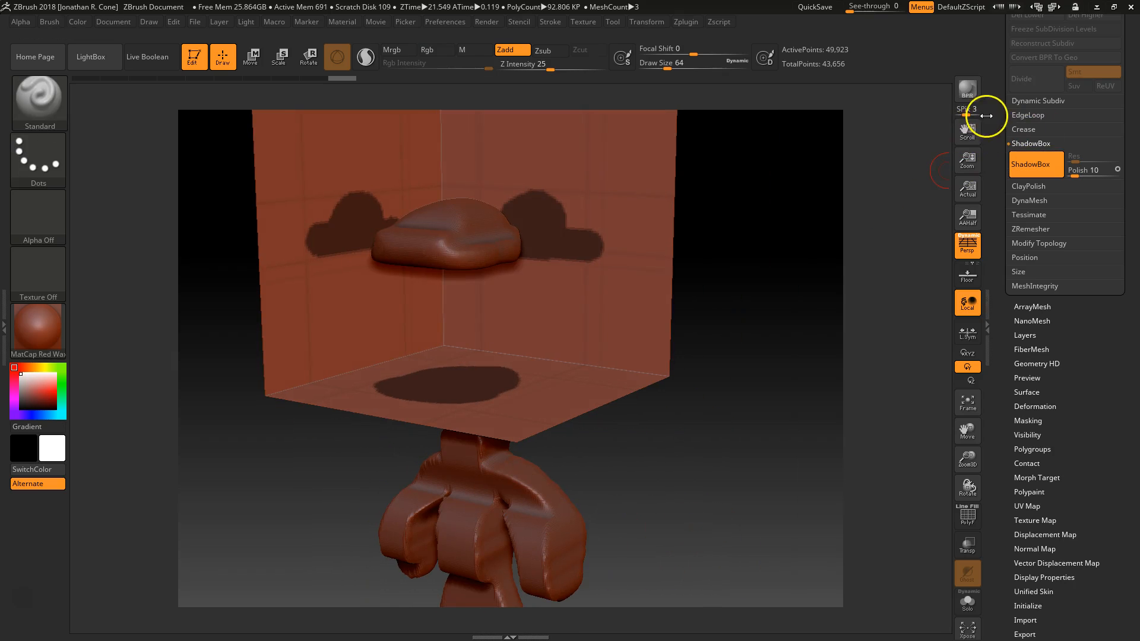
scroll(1063, 178, "up", 5)
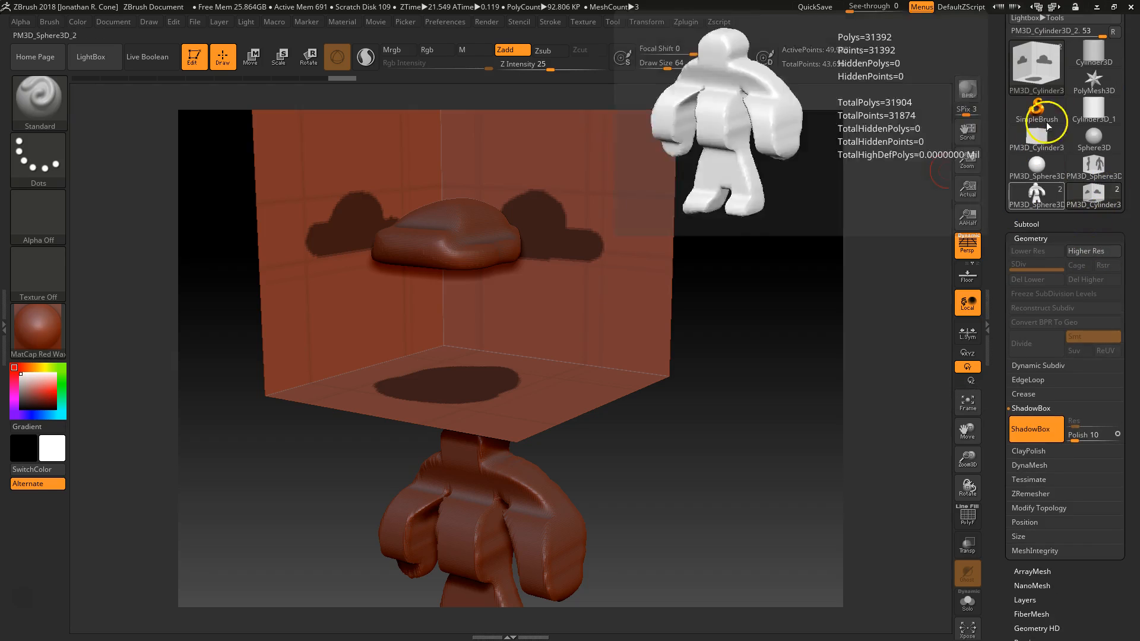
scroll(1084, 71, "up", 3)
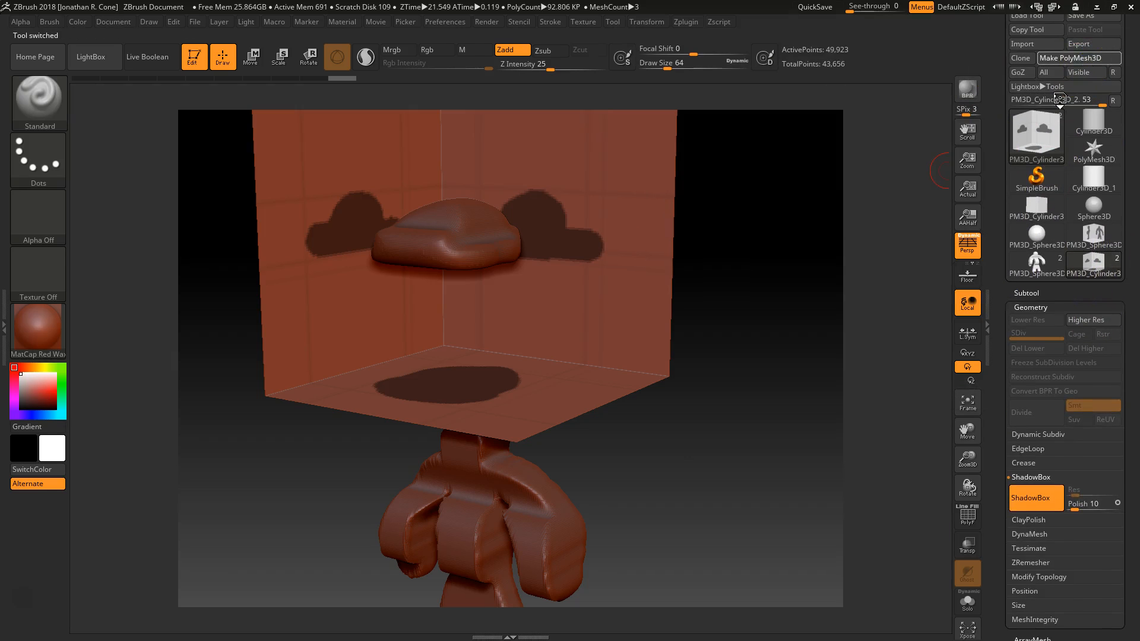
left_click_drag(605, 438, 580, 407)
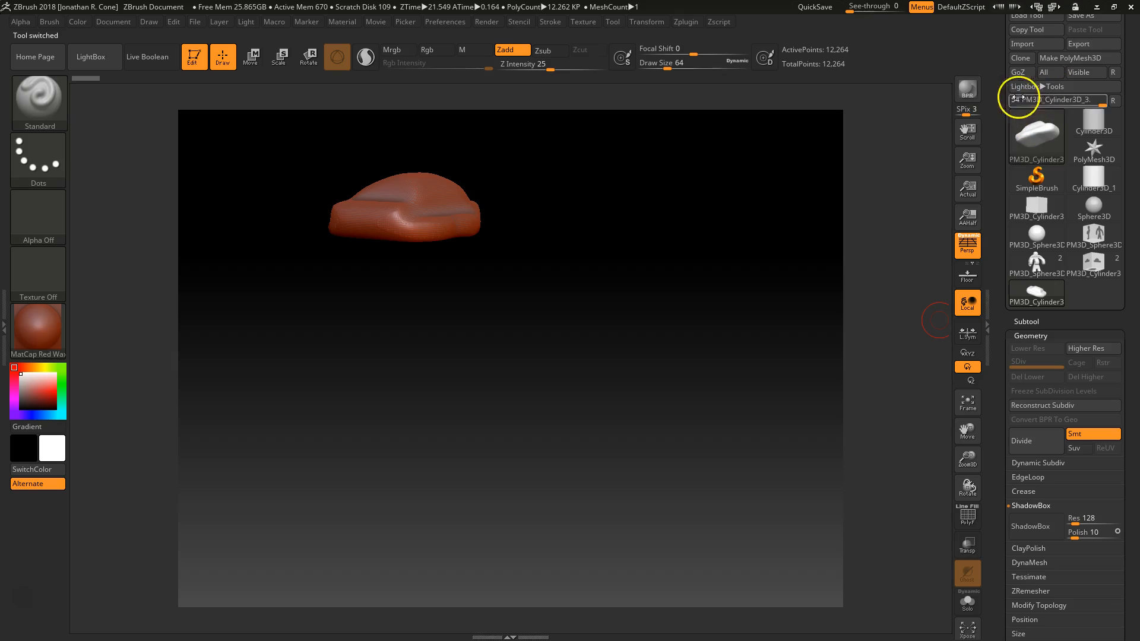
- Switch to the earlier humanoid tool and permanently delete its cylinder subtool
left_click_drag(998, 208, 1000, 239)
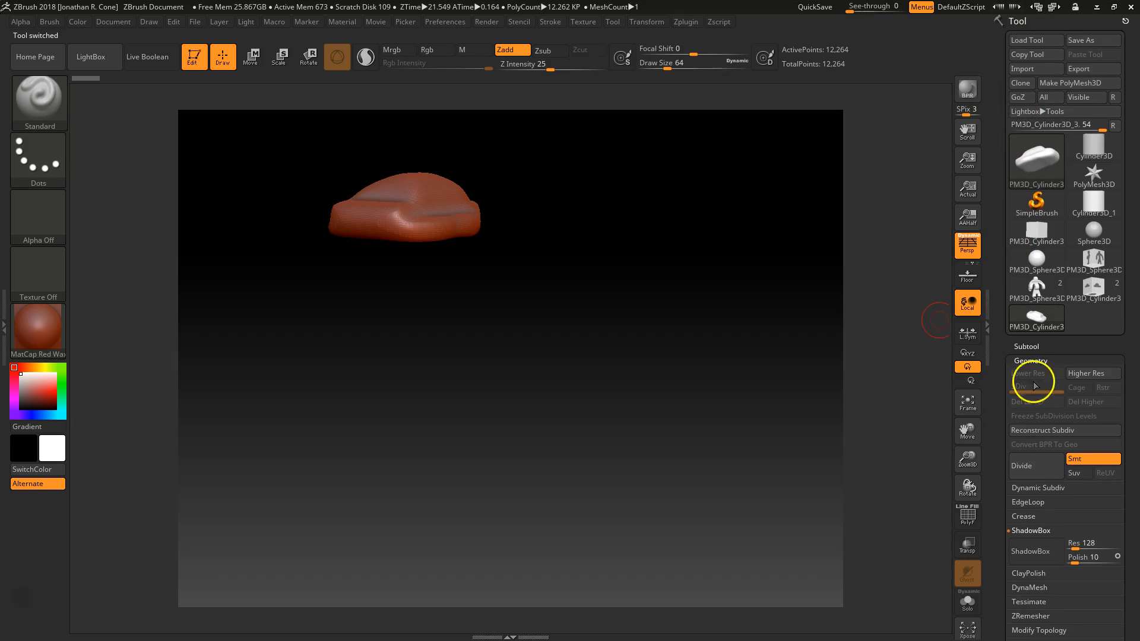
left_click(1026, 347)
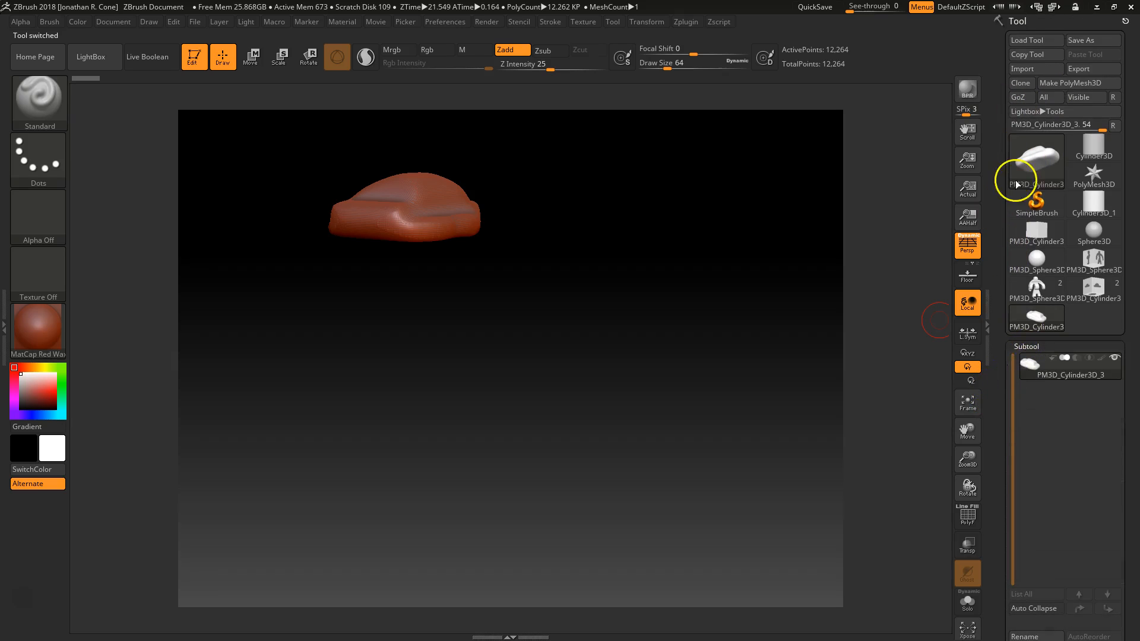
left_click(1045, 286)
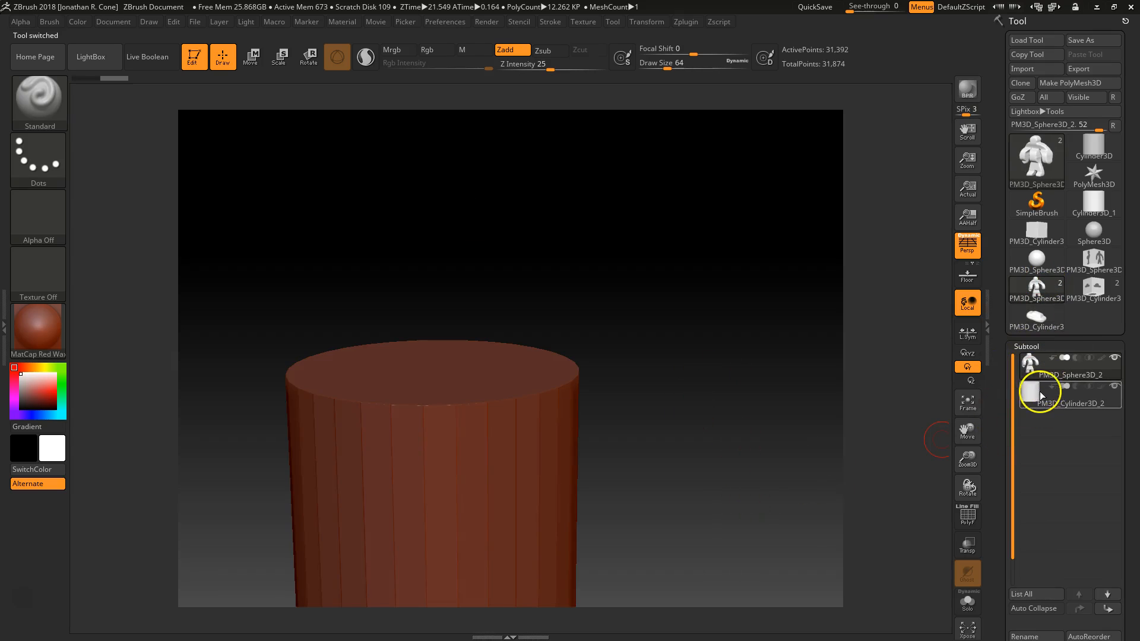
left_click(1036, 391)
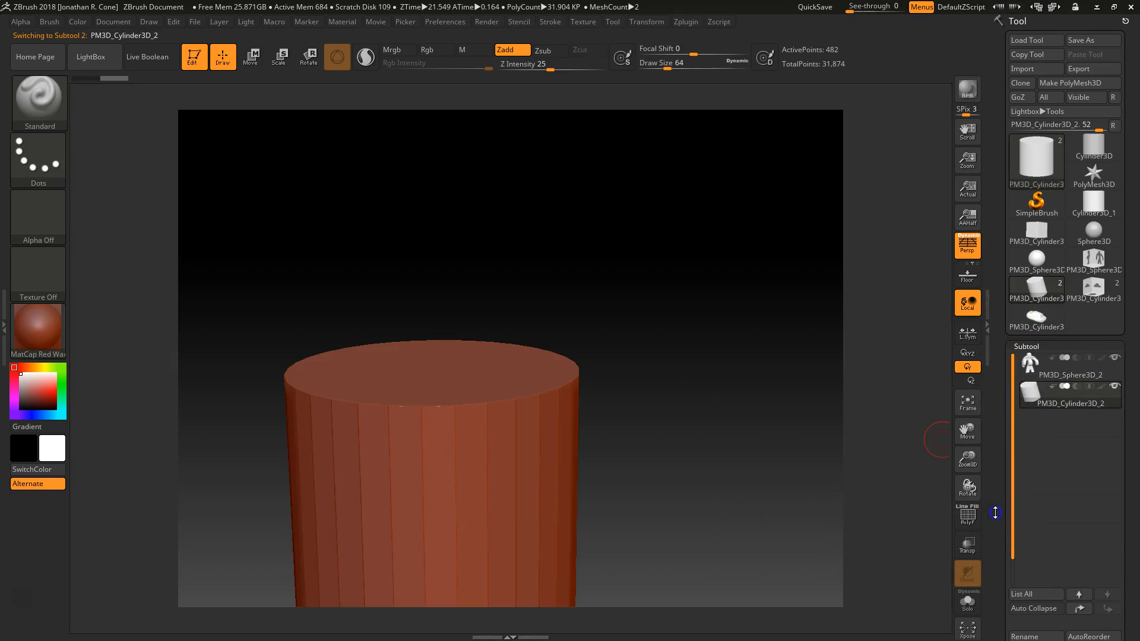
scroll(1021, 523, "down", 3)
left_click(1037, 580)
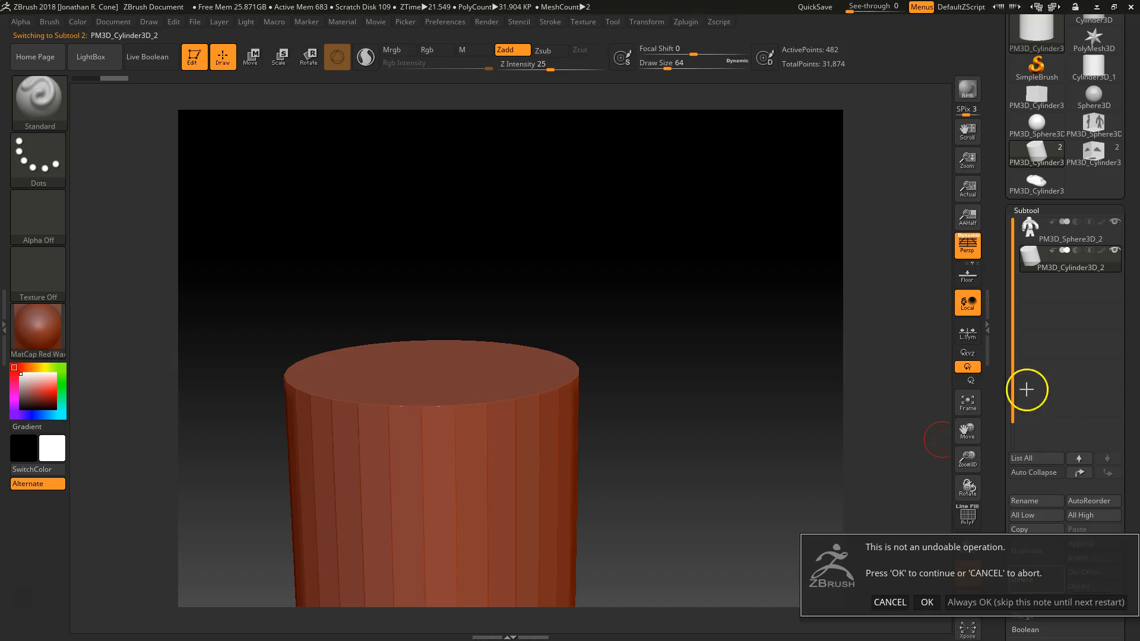
left_click(927, 602)
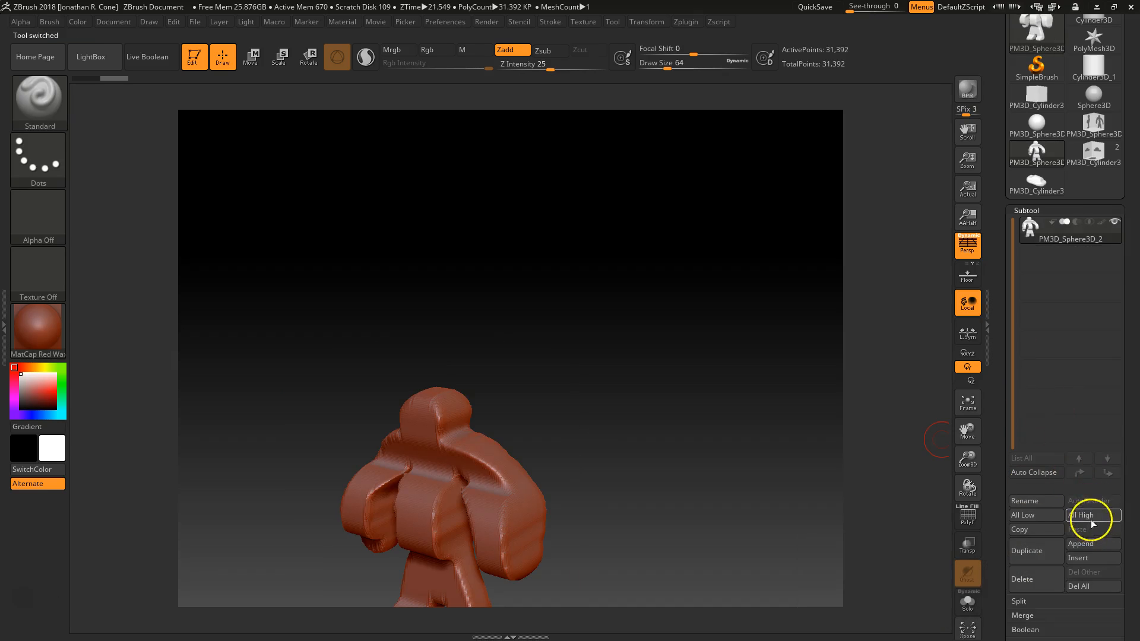
- Append the finished hat mesh to the humanoid as a new subtool
left_click(1093, 544)
left_click(1092, 543)
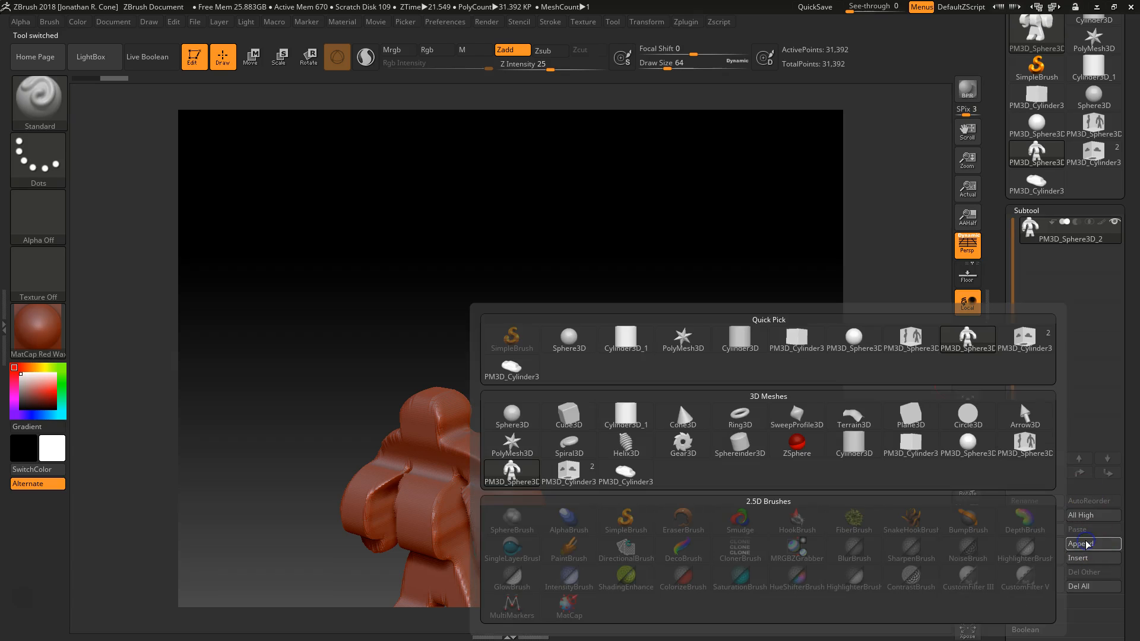
left_click(520, 373)
- Select the hat subtool and move it down onto the humanoid's head, aligning it from the front and side
left_click_drag(730, 419, 623, 357)
left_click(1031, 255)
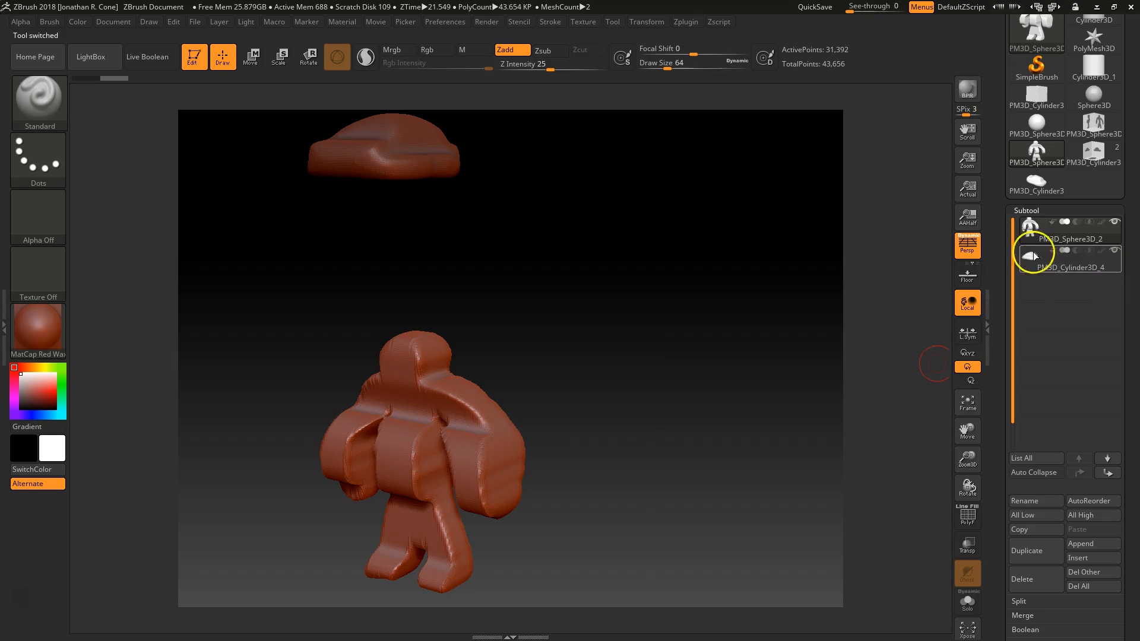
key("w")
left_click_drag(415, 389, 427, 567)
left_click_drag(548, 469, 556, 339, "alt")
left_click_drag(385, 490, 392, 491)
left_click_drag(610, 356, 699, 349)
left_click_drag(463, 480, 484, 480)
left_click_drag(644, 412, 586, 346)
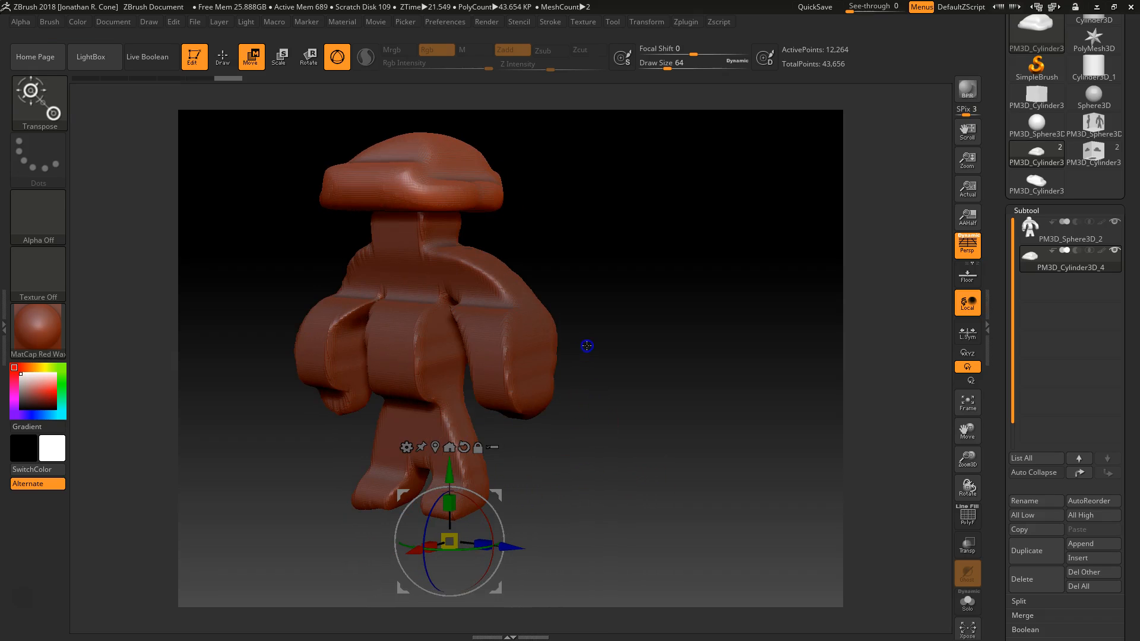